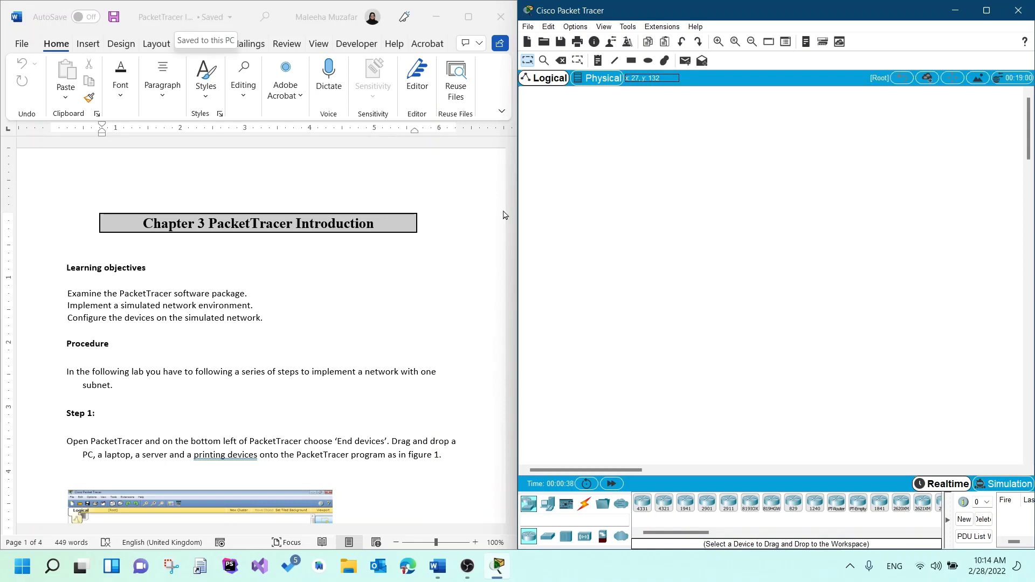
- Search the End Devices list for PC, place PC0, and add Laptop0 beside it
{"action": "scroll", "coordinate": [317, 311], "scroll_direction": "down", "scroll_amount": 4}
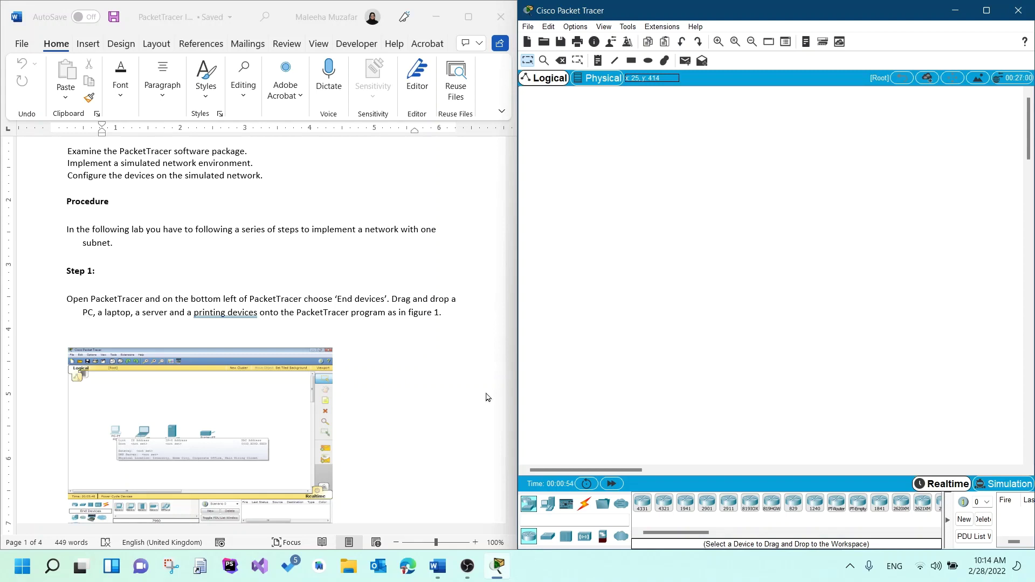
{"action": "left_click", "coordinate": [542, 516]}
{"action": "type", "text": "PC-PT"}
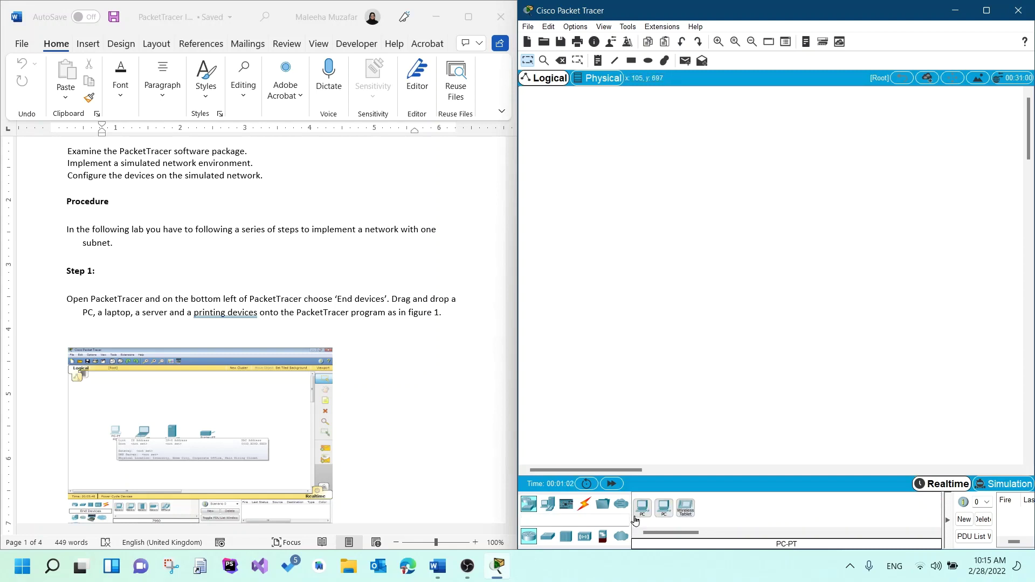
{"action": "left_click_drag", "start_coordinate": [641, 508], "coordinate": [617, 278]}
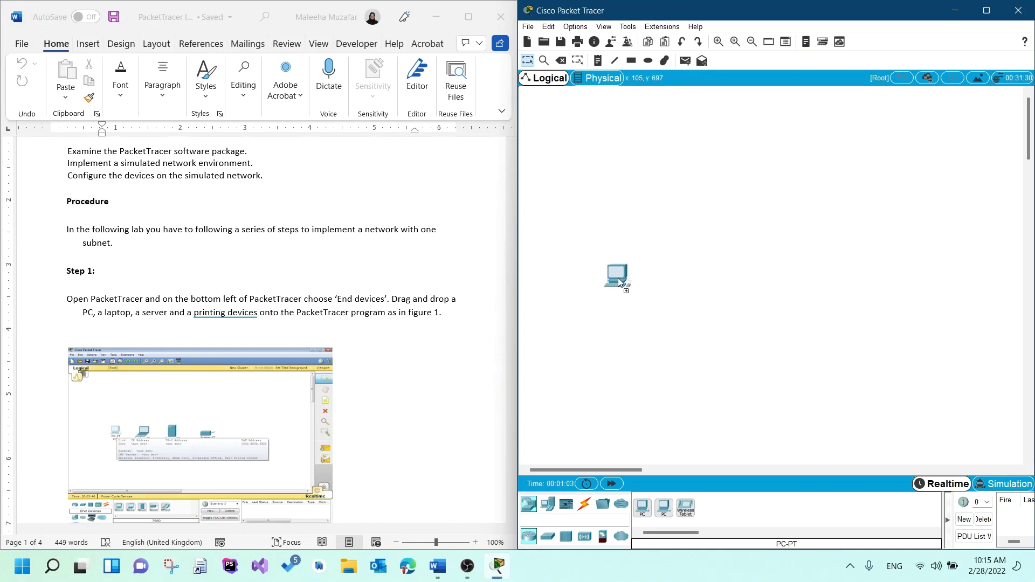
{"action": "left_click", "coordinate": [548, 503]}
{"action": "left_click_drag", "start_coordinate": [667, 509], "coordinate": [666, 295]}
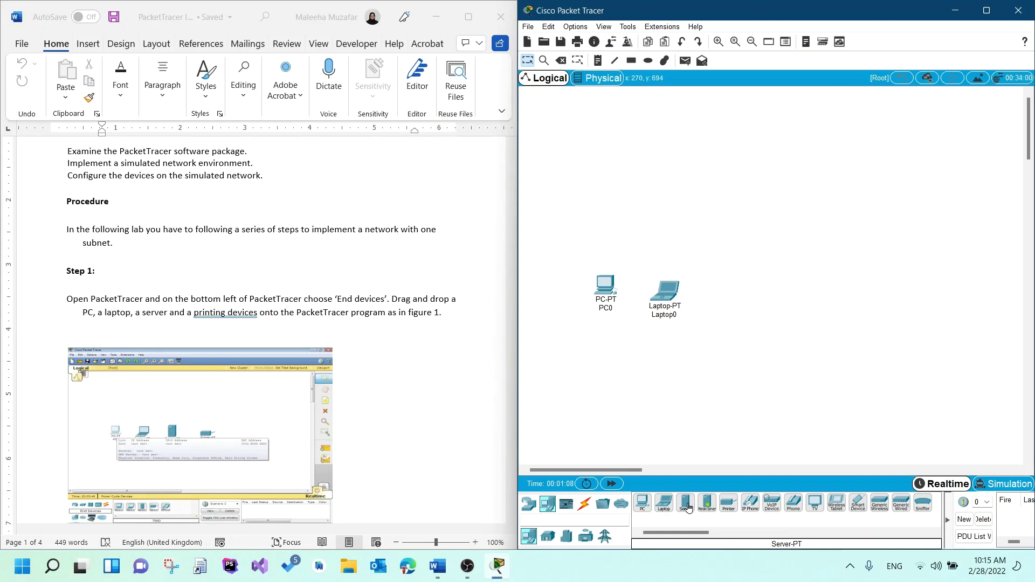
- Add Server0 and Printer0 to the right, lining all four devices up in a row
{"action": "left_click_drag", "start_coordinate": [686, 504], "coordinate": [726, 326]}
{"action": "left_click_drag", "start_coordinate": [736, 281], "coordinate": [736, 280]}
{"action": "left_click_drag", "start_coordinate": [664, 289], "coordinate": [662, 279]}
{"action": "left_click_drag", "start_coordinate": [728, 504], "coordinate": [807, 296]}
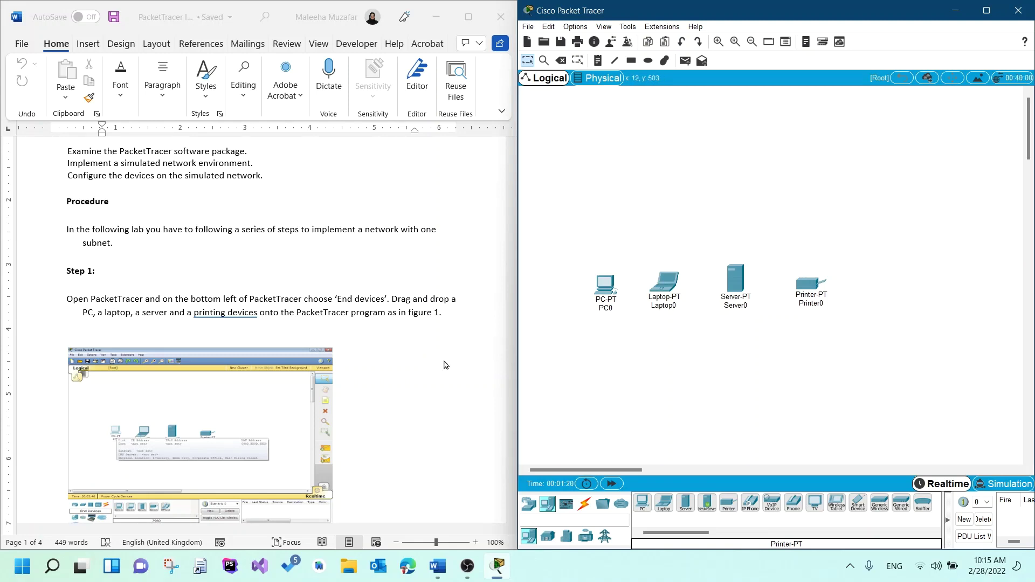
{"action": "scroll", "coordinate": [406, 401], "scroll_direction": "down", "scroll_amount": 2}
{"action": "scroll", "coordinate": [406, 401], "scroll_direction": "down", "scroll_amount": 15}
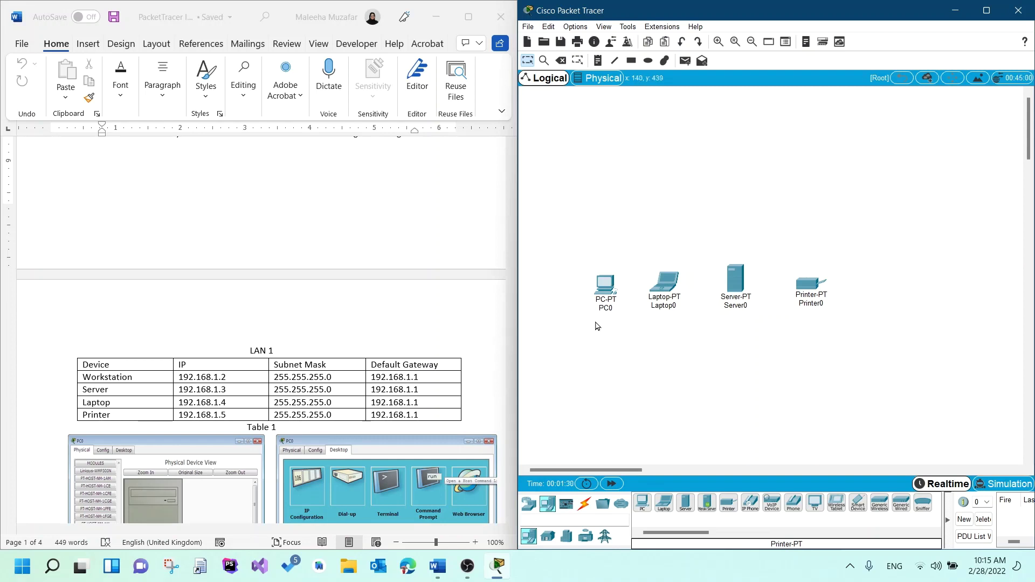
{"action": "mouse_move", "coordinate": [605, 293]}
- Give PC0 static IP 192.168.1.2, mask 255.255.255.0 and gateway 192.168.1.1 in IP Configuration
{"action": "left_click", "coordinate": [606, 283]}
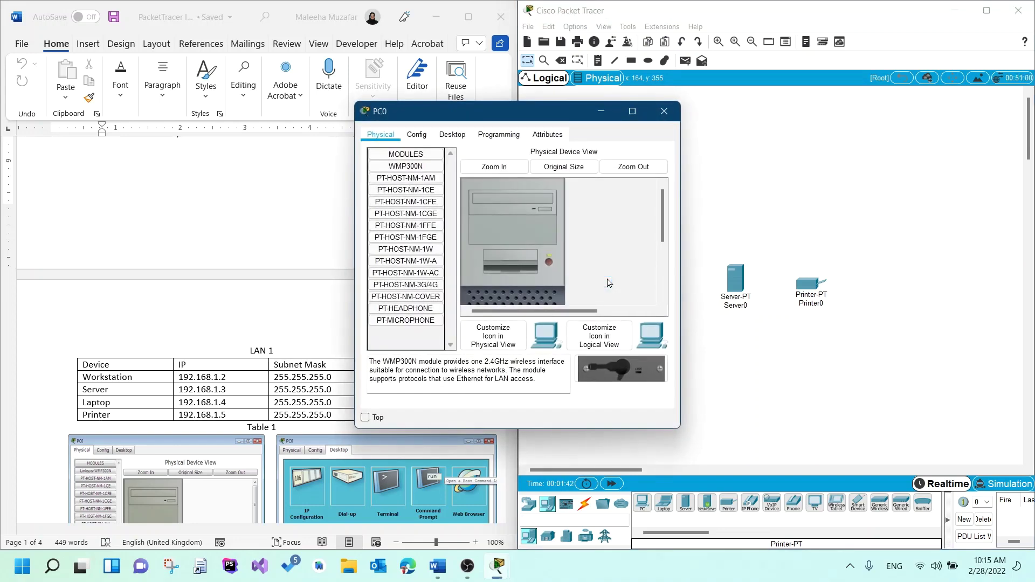
{"action": "left_click", "coordinate": [455, 134]}
{"action": "left_click", "coordinate": [408, 182]}
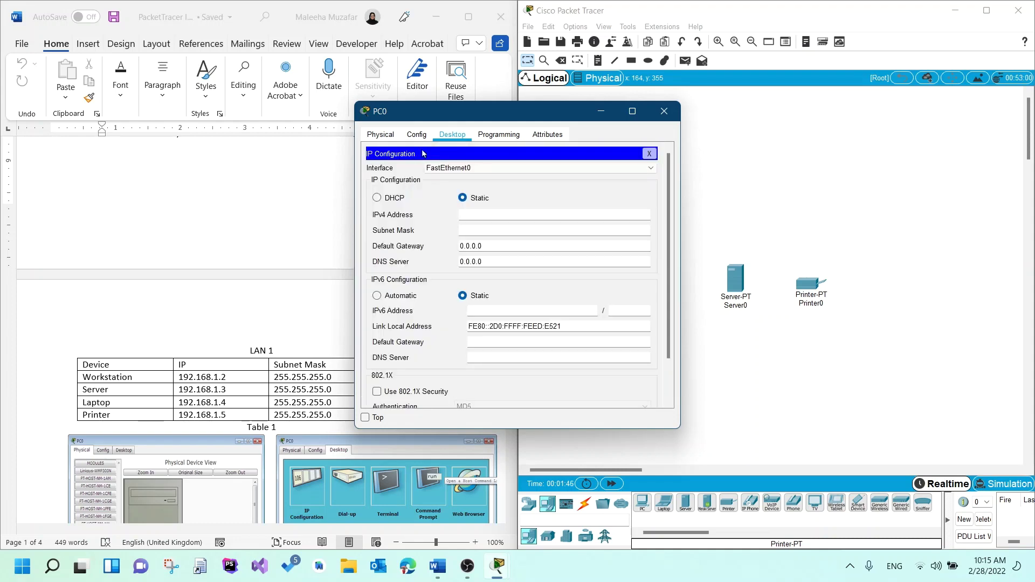
{"action": "left_click_drag", "start_coordinate": [422, 112], "coordinate": [549, 134]}
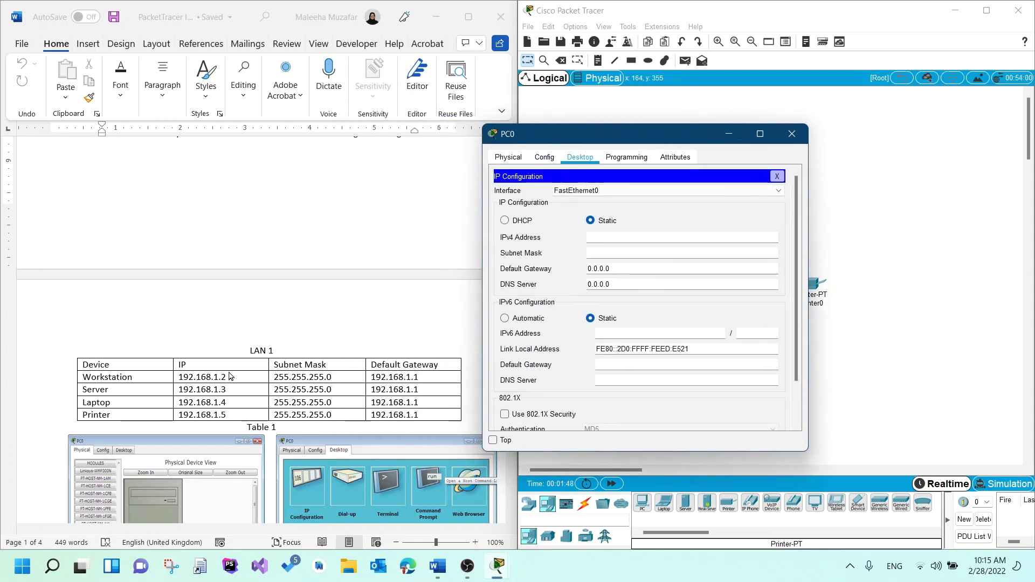
{"action": "left_click", "coordinate": [645, 237]}
{"action": "type", "text": "192.168.1.2"}
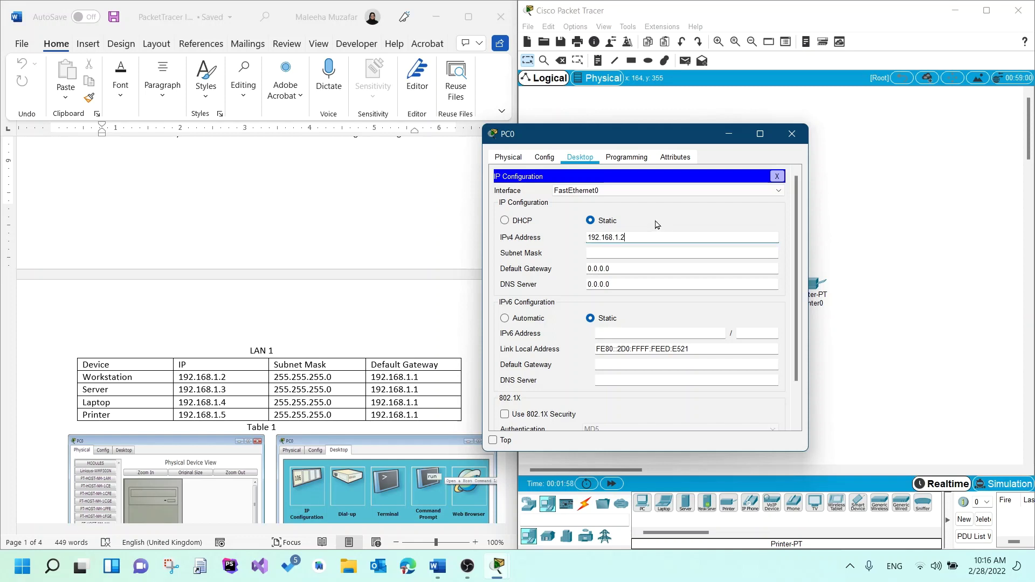
{"action": "key", "text": "Tab"}
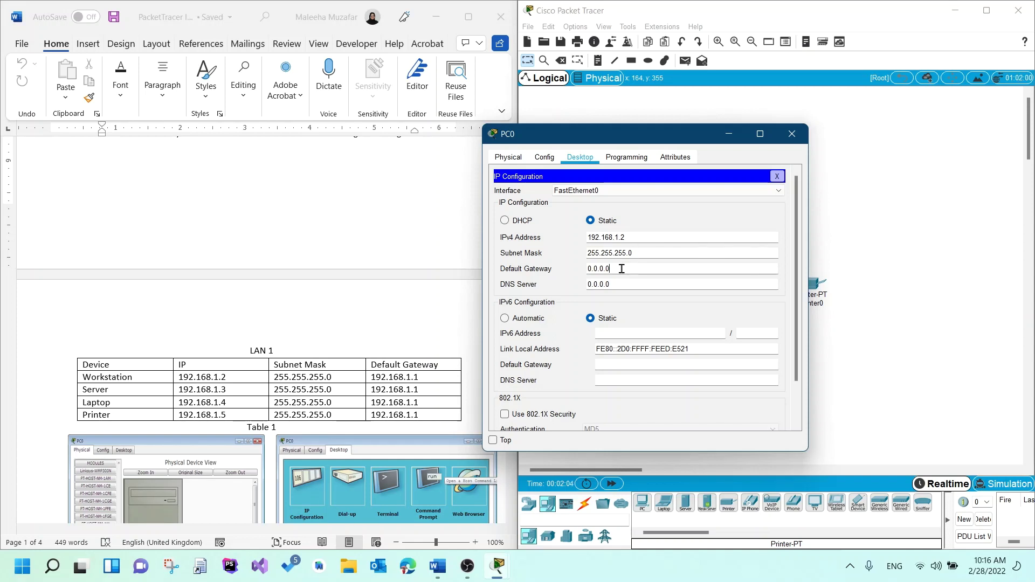
{"action": "left_click_drag", "start_coordinate": [623, 267], "coordinate": [577, 268]}
{"action": "type", "text": "192.168"}
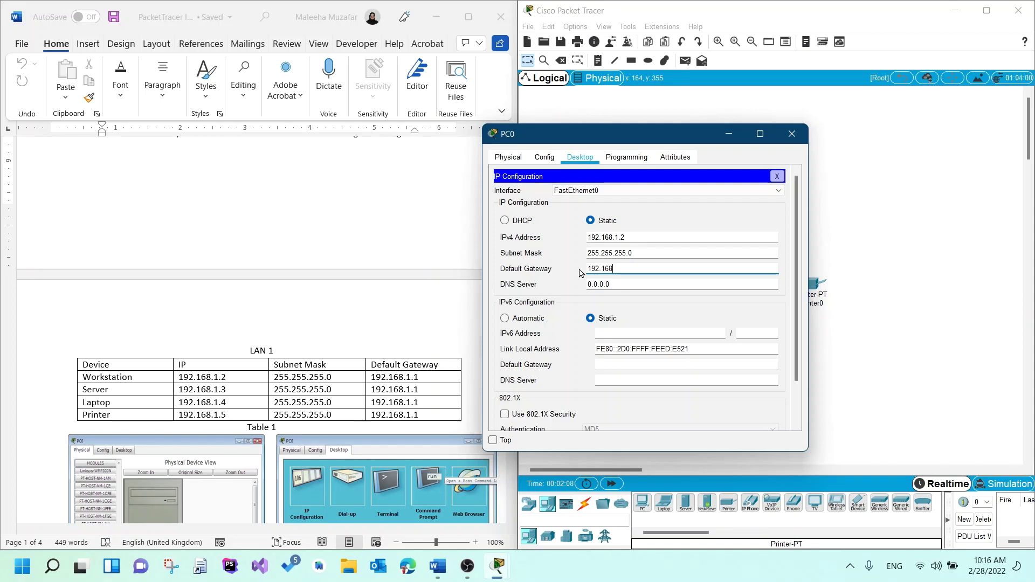
{"action": "type", "text": ".1.1"}
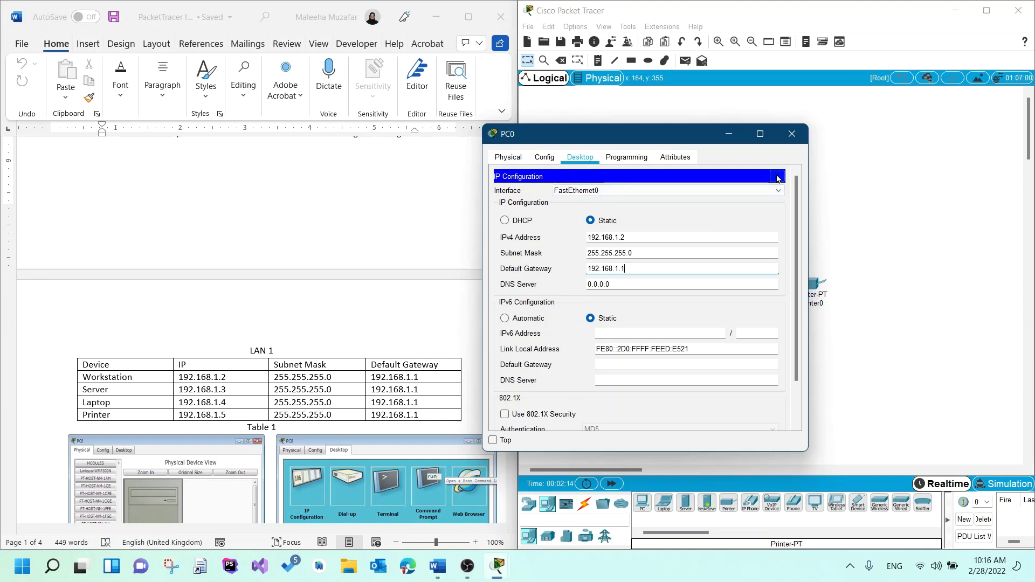
{"action": "left_click", "coordinate": [777, 177]}
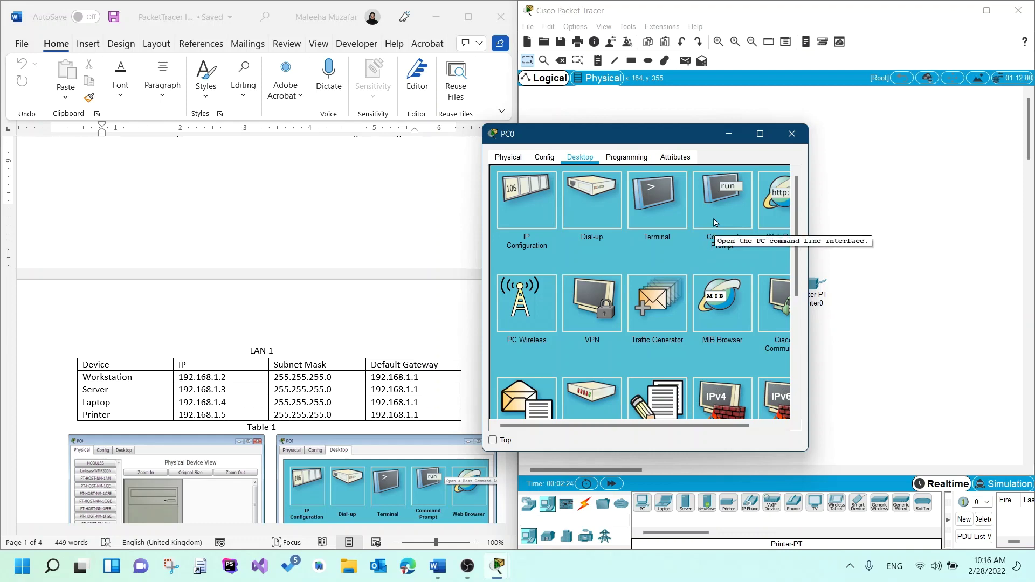
{"action": "left_click", "coordinate": [714, 223]}
{"action": "type", "text": "ipconfig"}
{"action": "key", "text": "Return"}
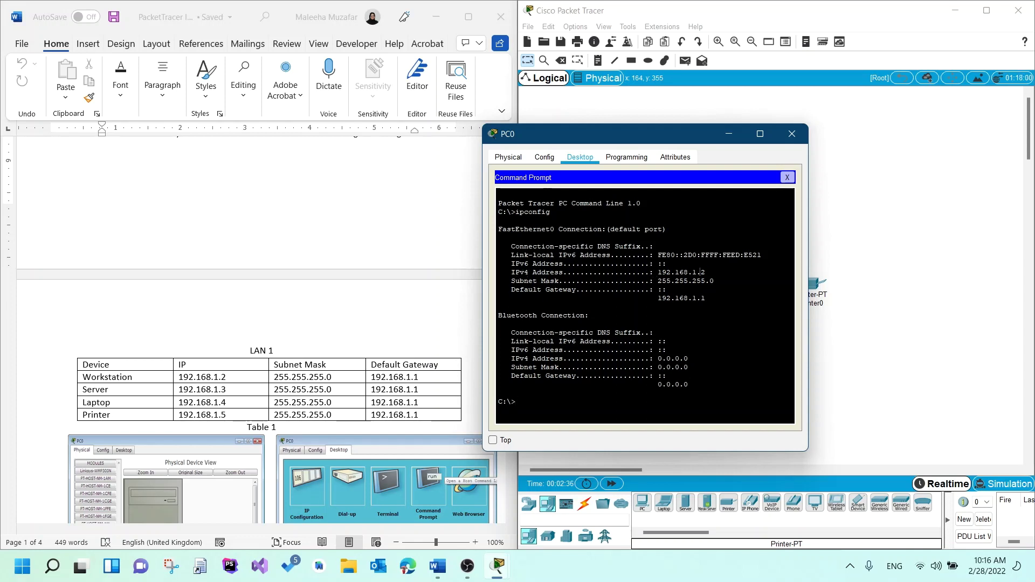
{"action": "left_click_drag", "start_coordinate": [704, 272], "coordinate": [640, 266]}
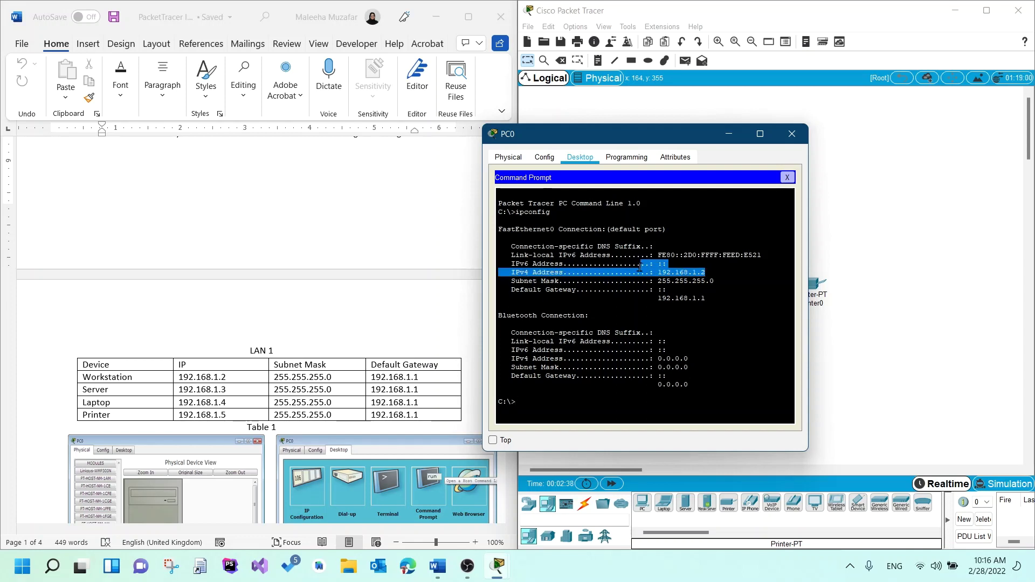
{"action": "left_click_drag", "start_coordinate": [706, 298], "coordinate": [658, 298]}
{"action": "key", "text": "ctrl+c"}
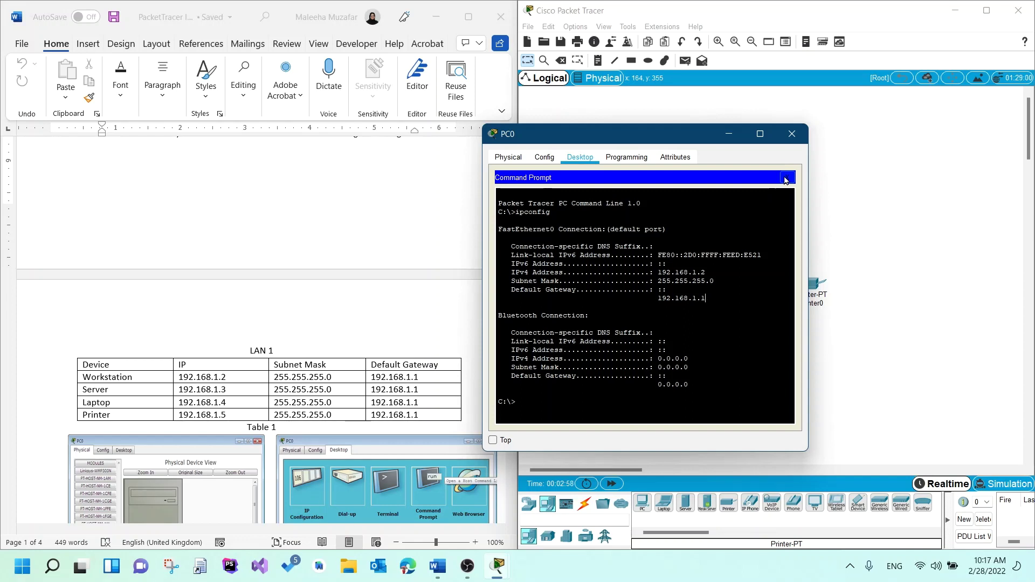
- Close PC0 and give Laptop0 IP 192.168.1.4, mask 255.255.255.0, gateway 192.168.1.1
{"action": "left_click", "coordinate": [787, 178]}
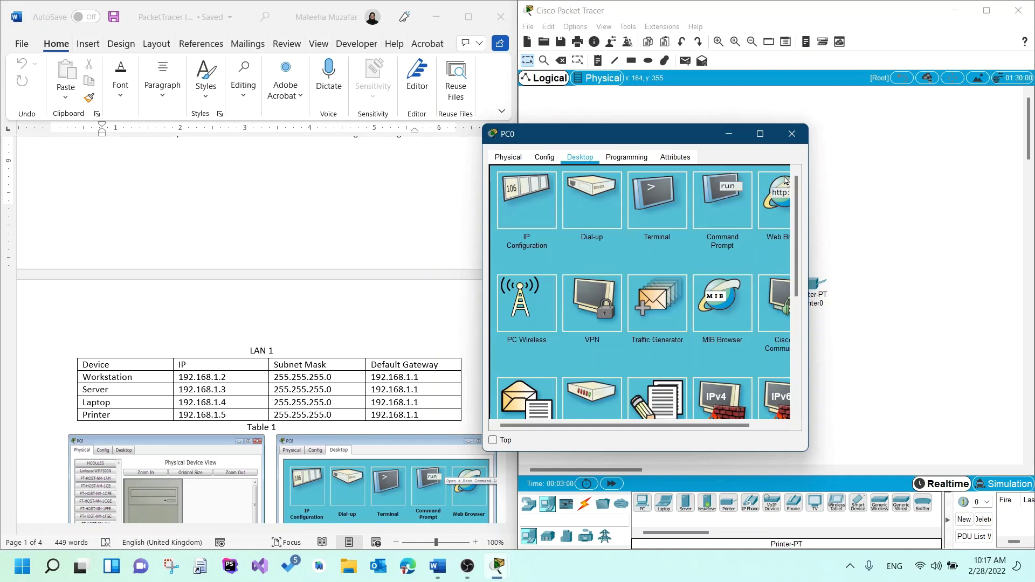
{"action": "left_click", "coordinate": [792, 134]}
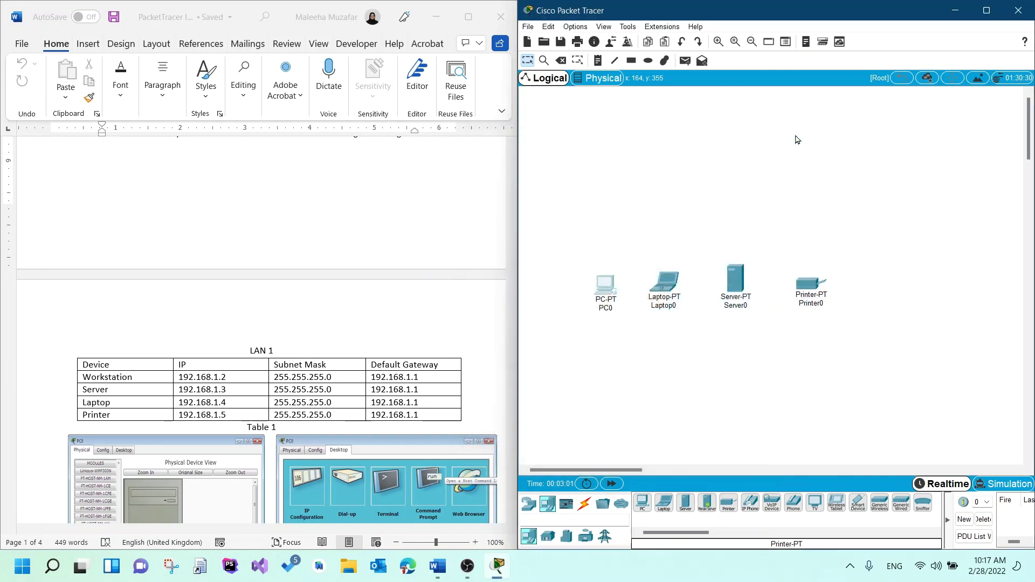
{"action": "left_click", "coordinate": [664, 280]}
{"action": "left_click_drag", "start_coordinate": [509, 111], "coordinate": [703, 128]}
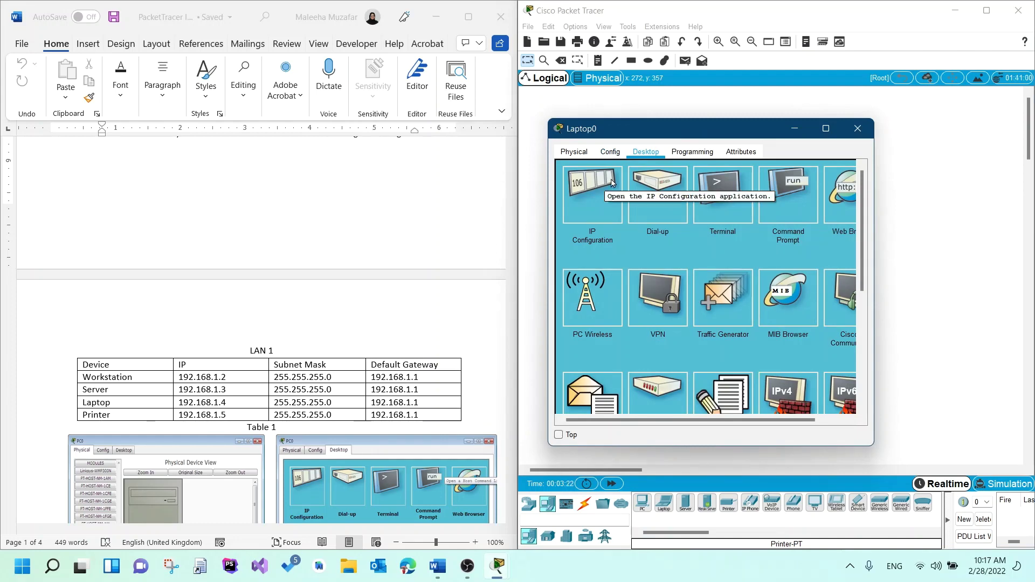
{"action": "left_click", "coordinate": [592, 198]}
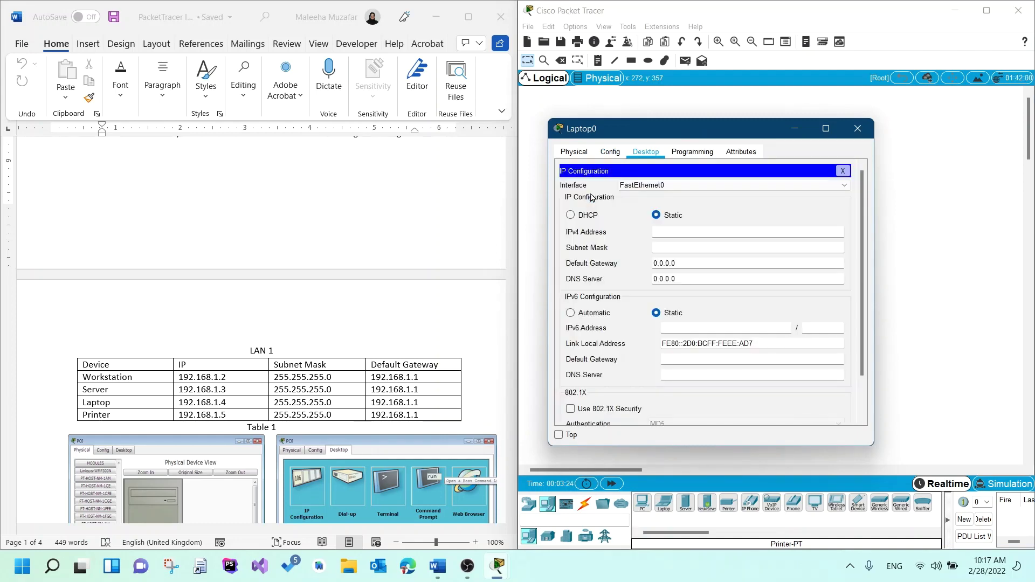
{"action": "left_click", "coordinate": [660, 228]}
{"action": "type", "text": "192.168.1.4"}
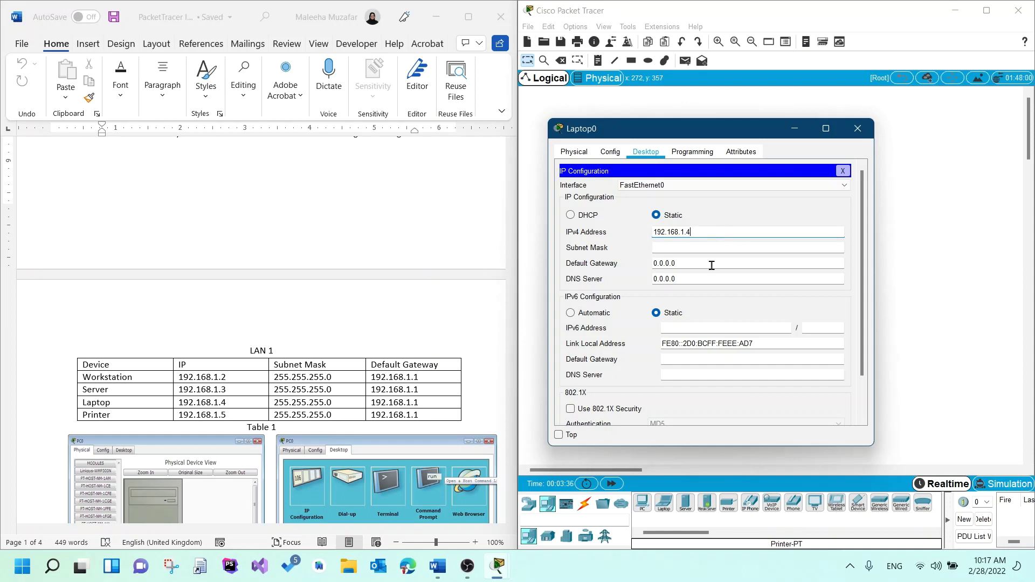
{"action": "key", "text": "Tab"}
{"action": "key", "text": "Tab"}
{"action": "type", "text": "192.168.1.1"}
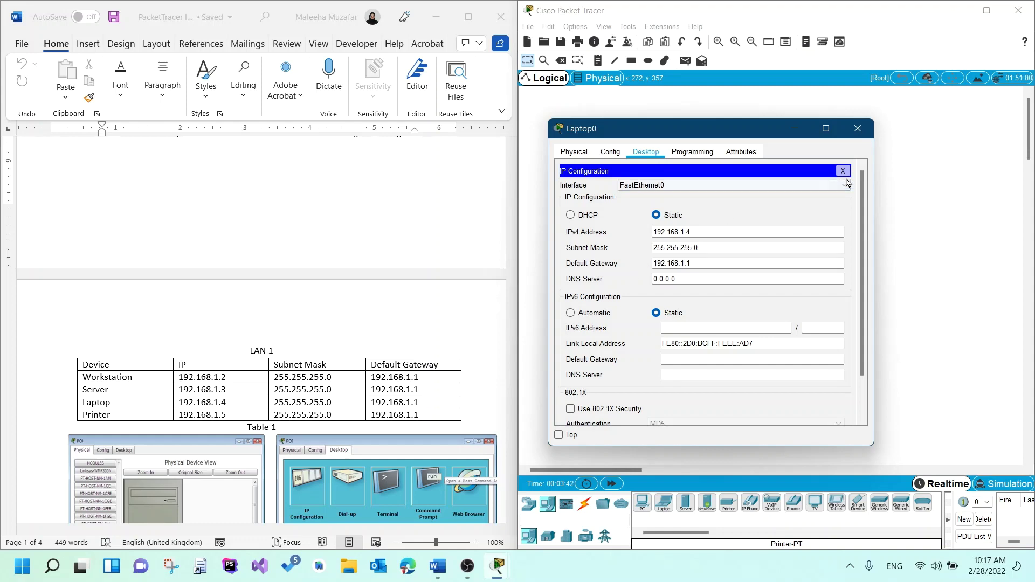
- Close Laptop0 and give Server0 IP 192.168.1.3, mask 255.255.255.0, gateway 192.168.1.1
{"action": "left_click", "coordinate": [842, 171]}
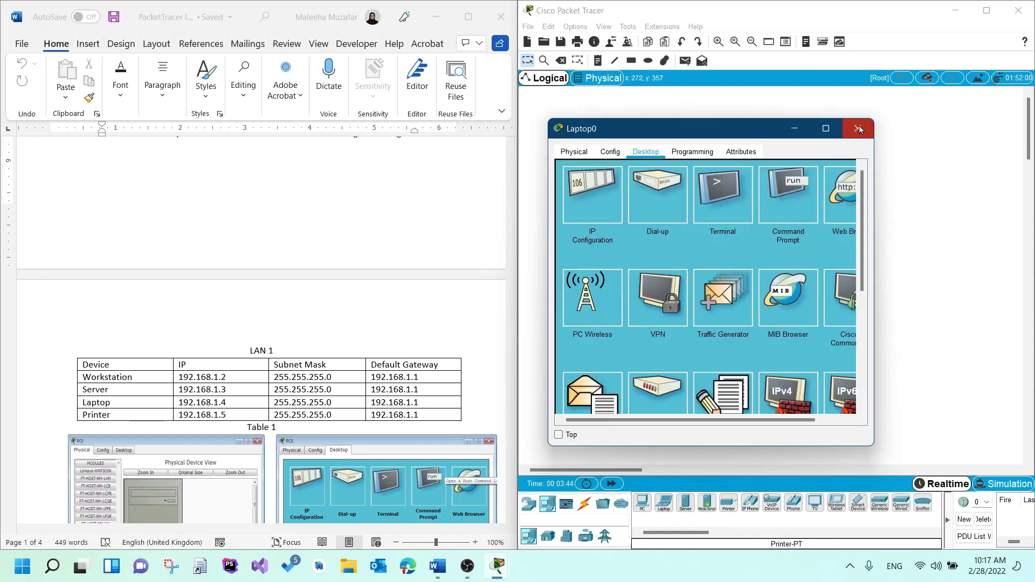
{"action": "left_click", "coordinate": [858, 128]}
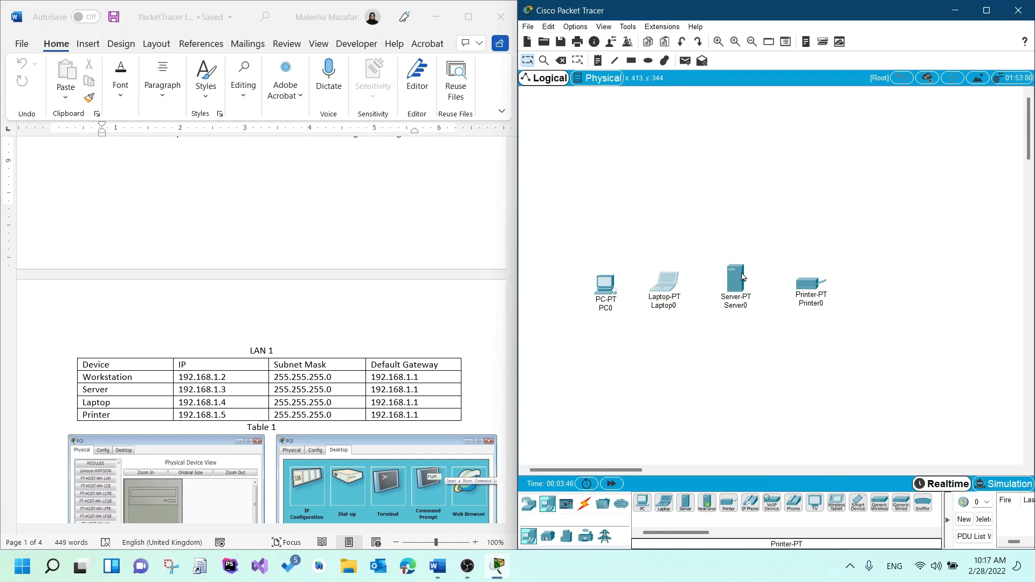
{"action": "left_click", "coordinate": [736, 278]}
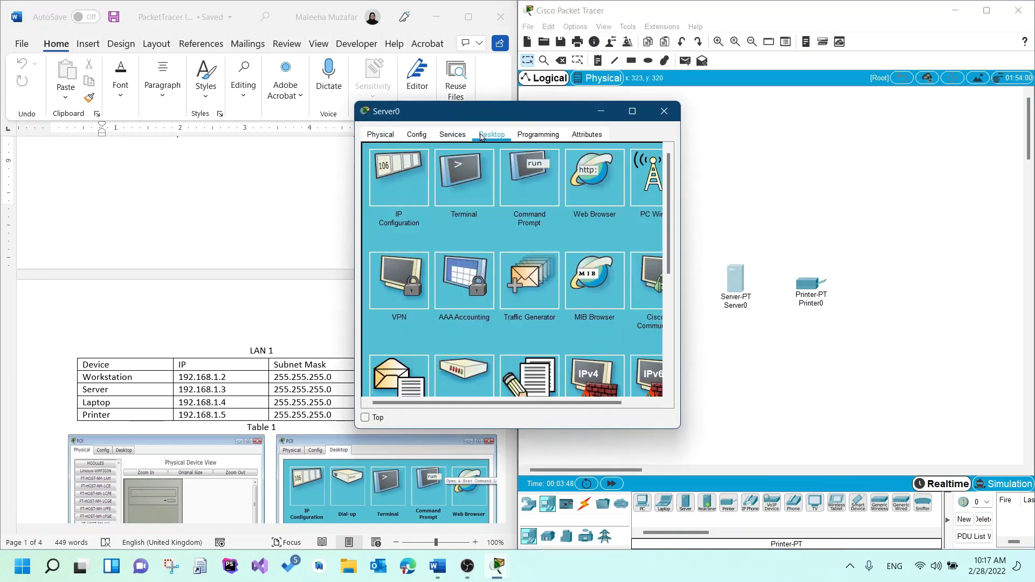
{"action": "left_click", "coordinate": [418, 171]}
{"action": "type", "text": "192.168"}
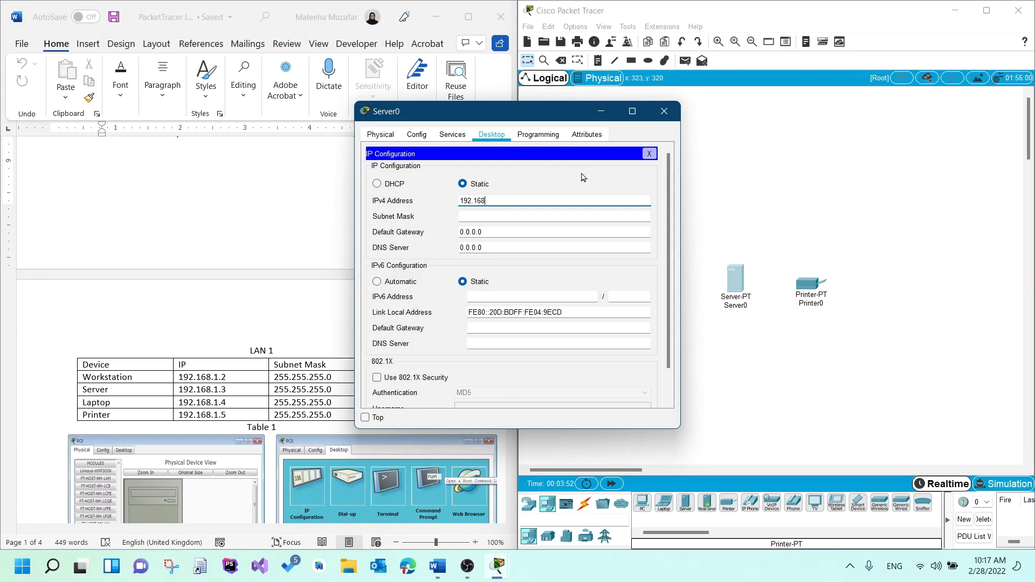
{"action": "type", "text": ".1.3'"}
{"action": "key", "text": "Tab"}
{"action": "key", "text": "Tab"}
{"action": "type", "text": "192.168"}
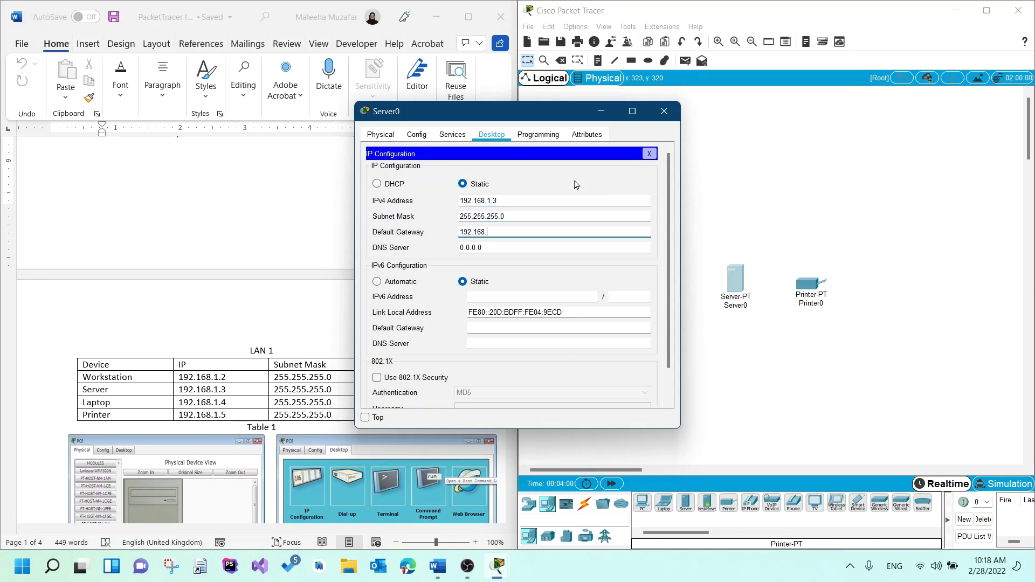
{"action": "type", "text": ".1.1"}
- Close Server0 and enter Printer0's default gateway in its Config > Settings page
{"action": "left_click", "coordinate": [648, 154]}
{"action": "left_click", "coordinate": [664, 111]}
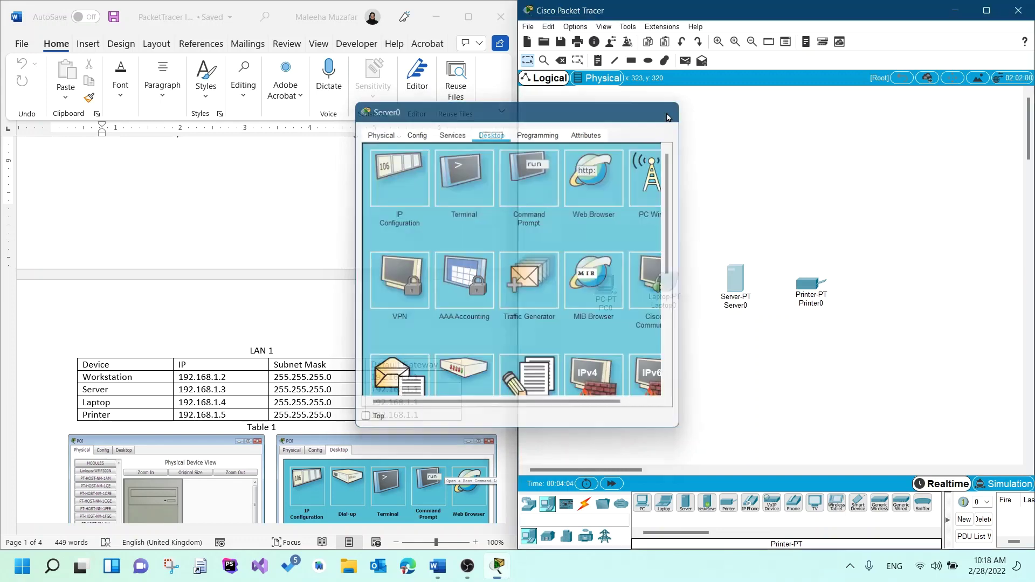
{"action": "left_click", "coordinate": [810, 290]}
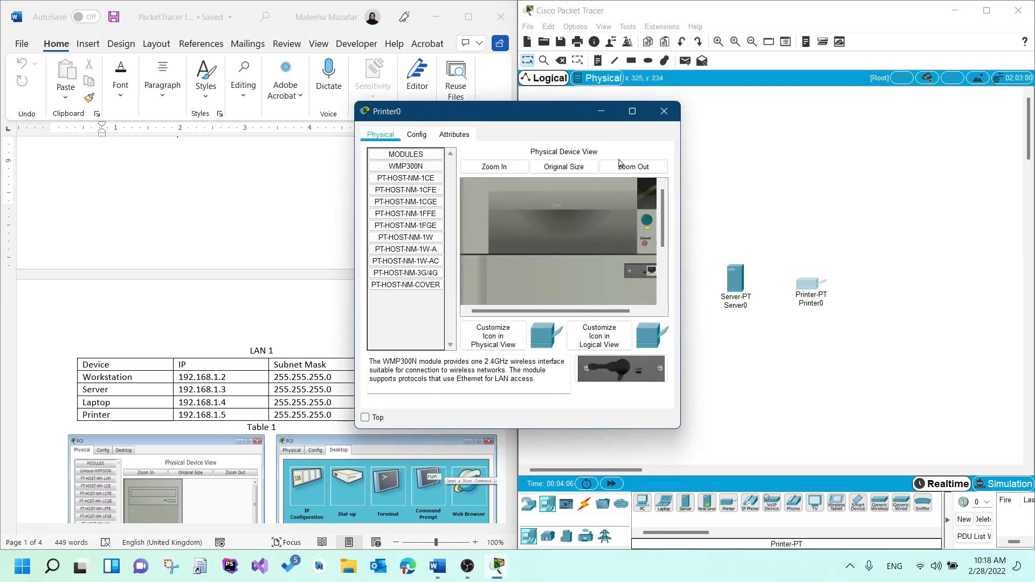
{"action": "left_click_drag", "start_coordinate": [549, 119], "coordinate": [702, 127]}
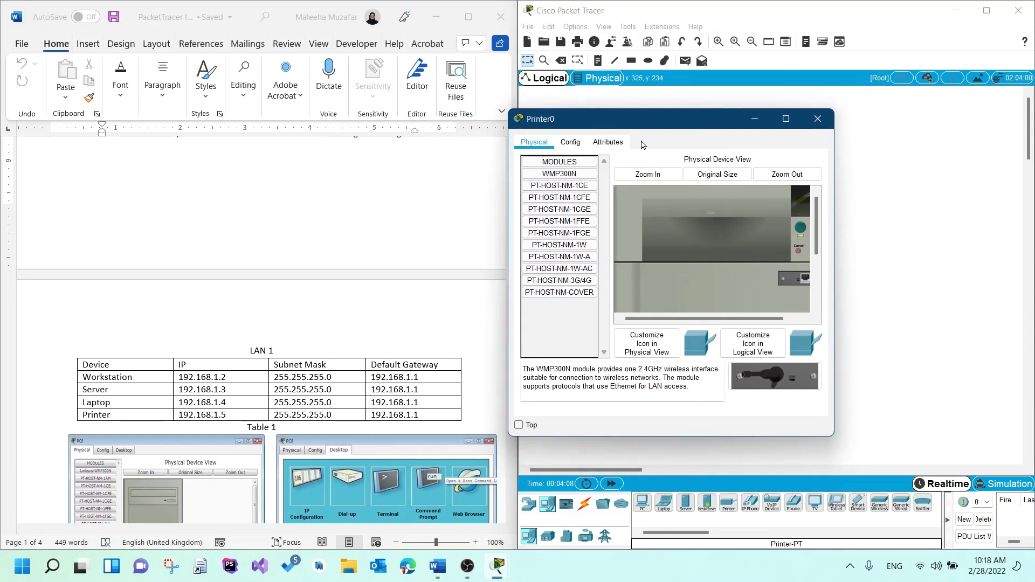
{"action": "left_click", "coordinate": [576, 143]}
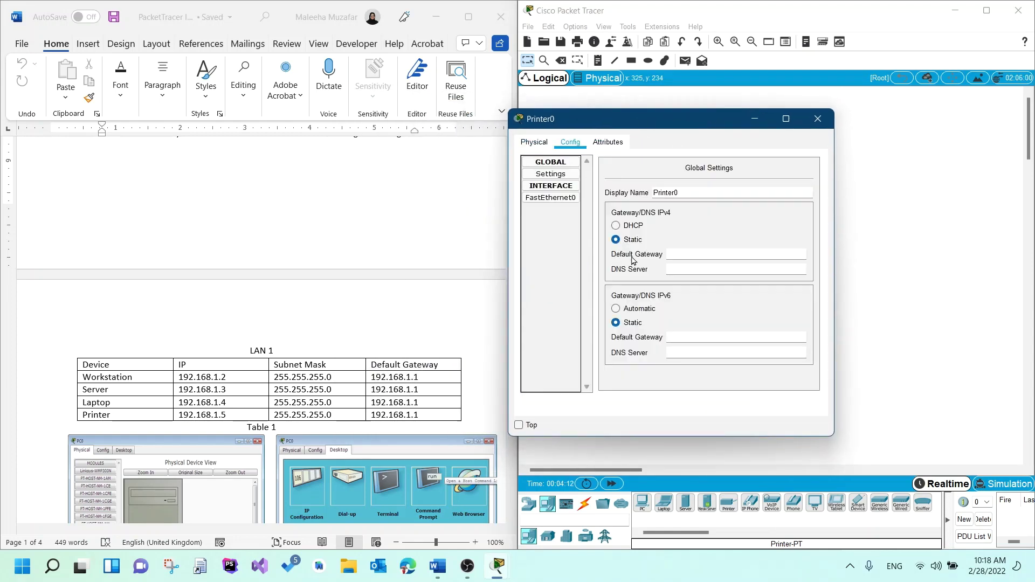
{"action": "left_click", "coordinate": [690, 253]}
{"action": "type", "text": "192.168.1.1"}
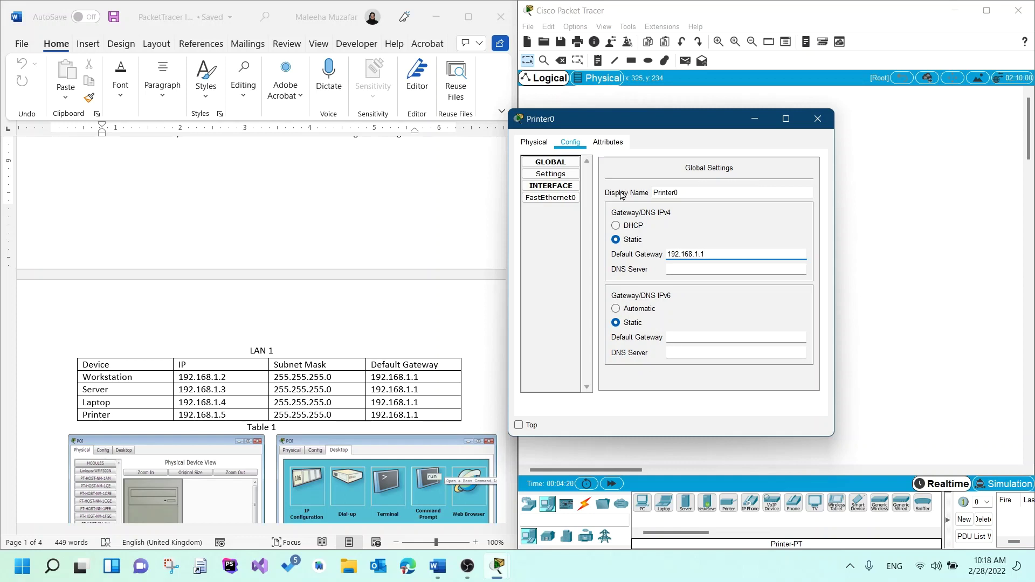
- Give Printer0's FastEthernet0 IPv4 192.168.1.5 with mask 255.255.255.0, then close its window
{"action": "left_click", "coordinate": [551, 199]}
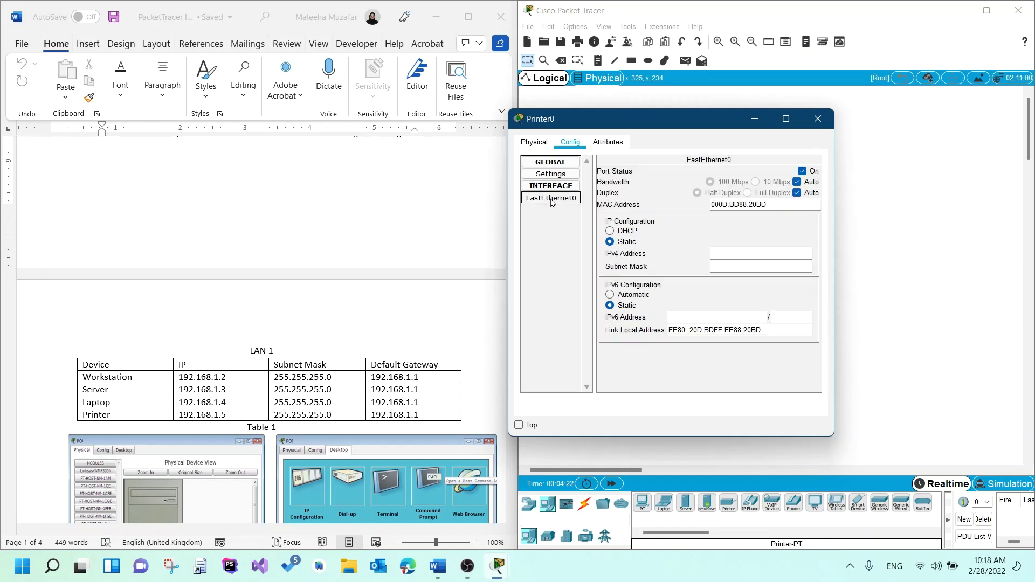
{"action": "left_click", "coordinate": [735, 257]}
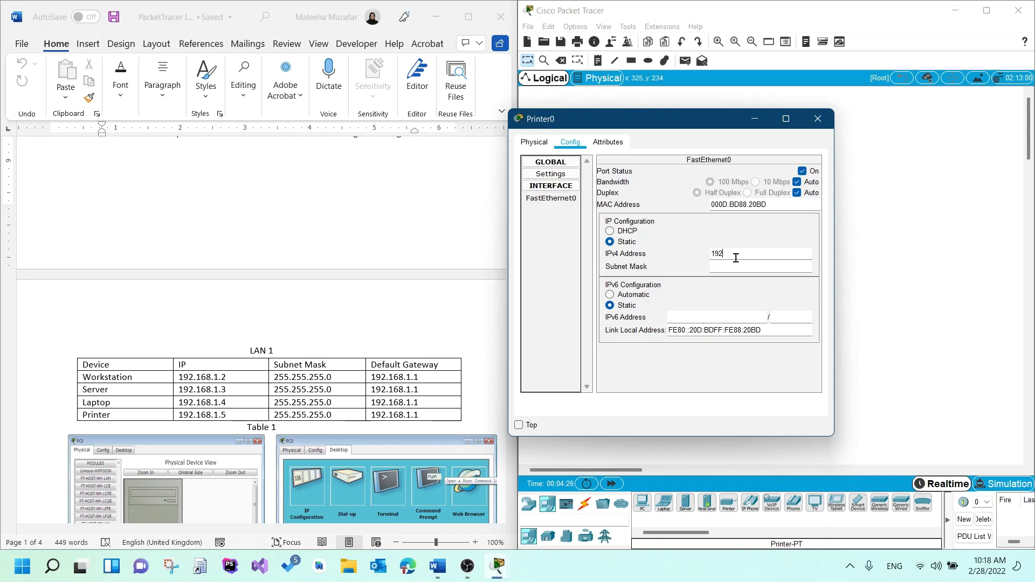
{"action": "type", "text": "192.168.1.5"}
{"action": "key", "text": "Tab"}
{"action": "left_click", "coordinate": [818, 118]}
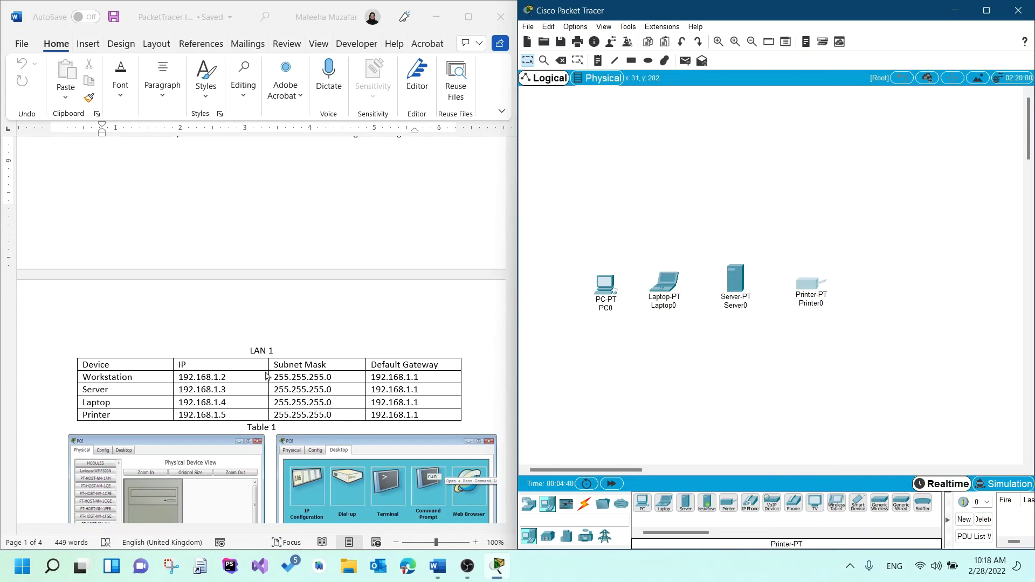
- Place a 2960-24TT switch from Network Devices > Switches above the four end devices
{"action": "scroll", "coordinate": [313, 331], "scroll_direction": "down", "scroll_amount": 2}
{"action": "scroll", "coordinate": [315, 331], "scroll_direction": "down", "scroll_amount": 18}
{"action": "scroll", "coordinate": [314, 331], "scroll_direction": "down", "scroll_amount": 6}
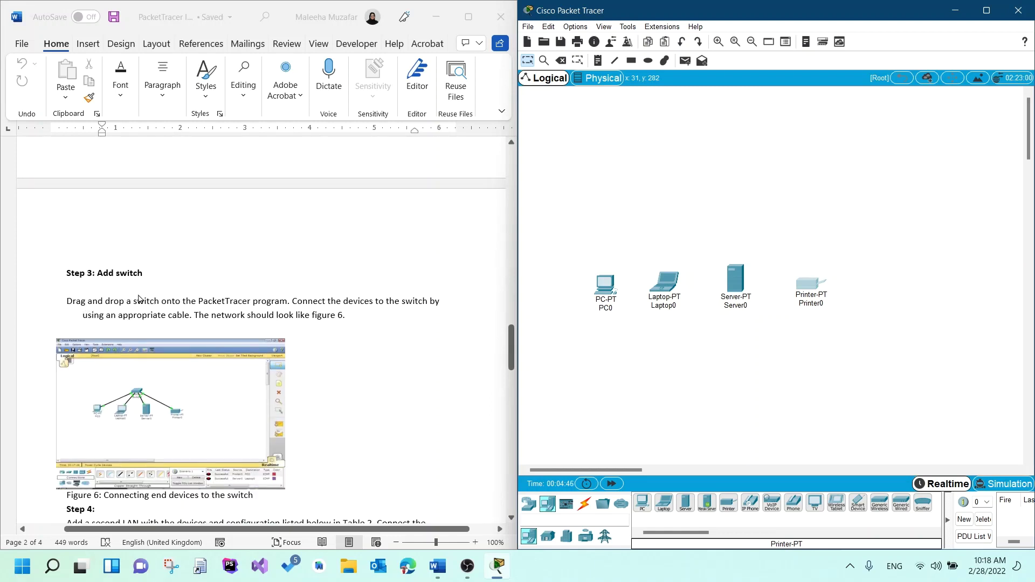
{"action": "scroll", "coordinate": [436, 456], "scroll_direction": "down", "scroll_amount": 3}
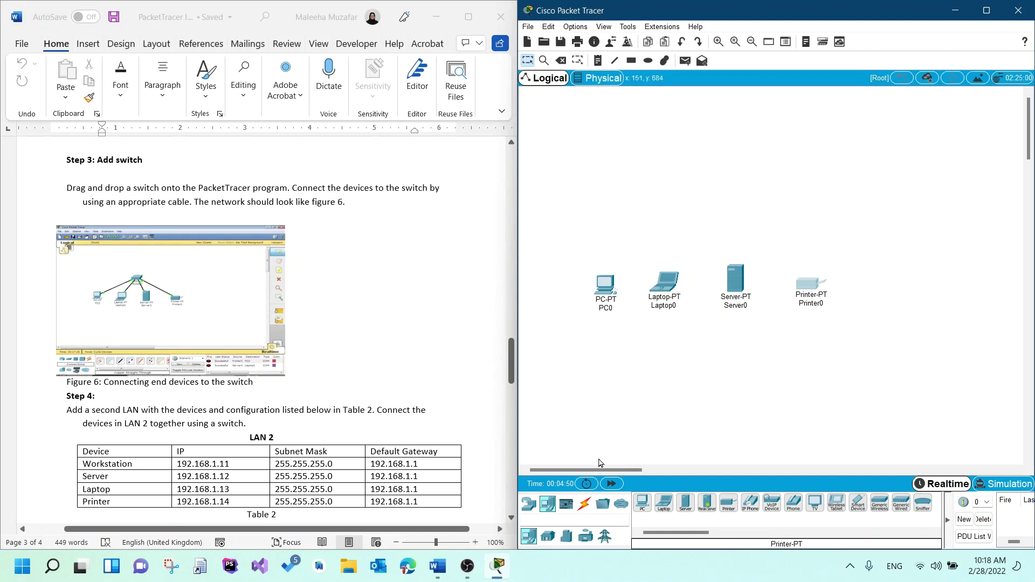
{"action": "left_click", "coordinate": [531, 506]}
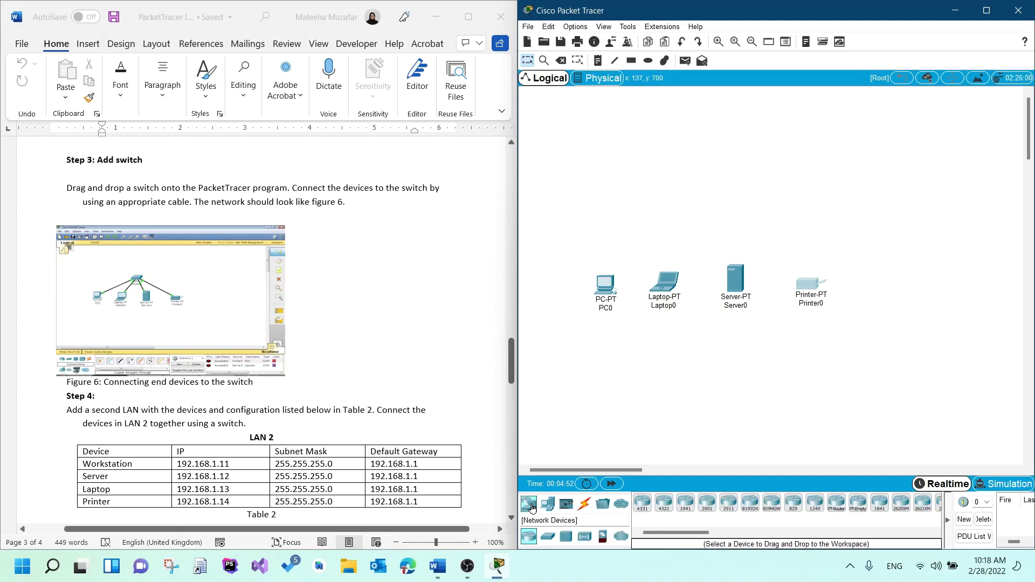
{"action": "left_click", "coordinate": [547, 540]}
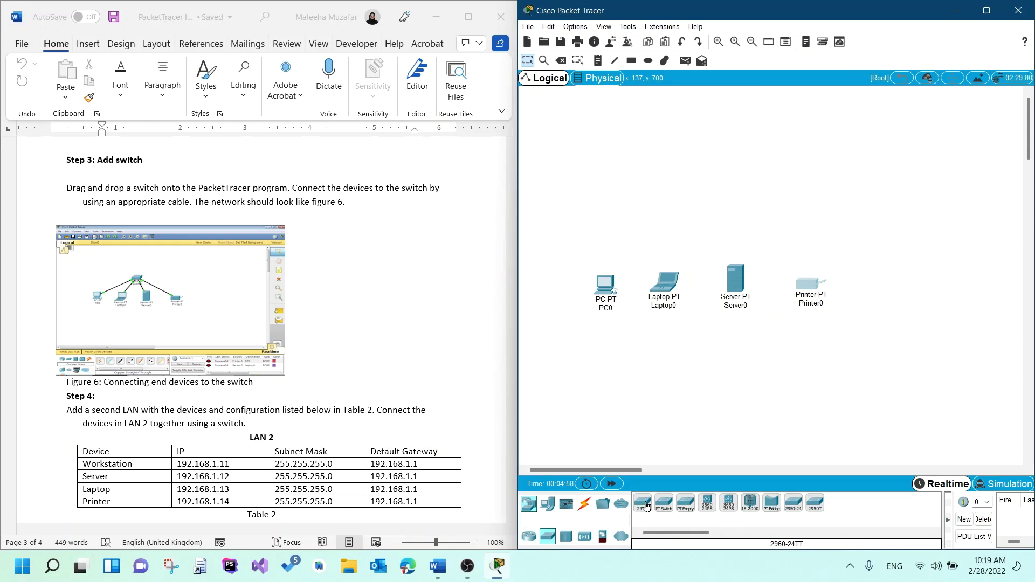
{"action": "left_click_drag", "start_coordinate": [647, 507], "coordinate": [703, 203]}
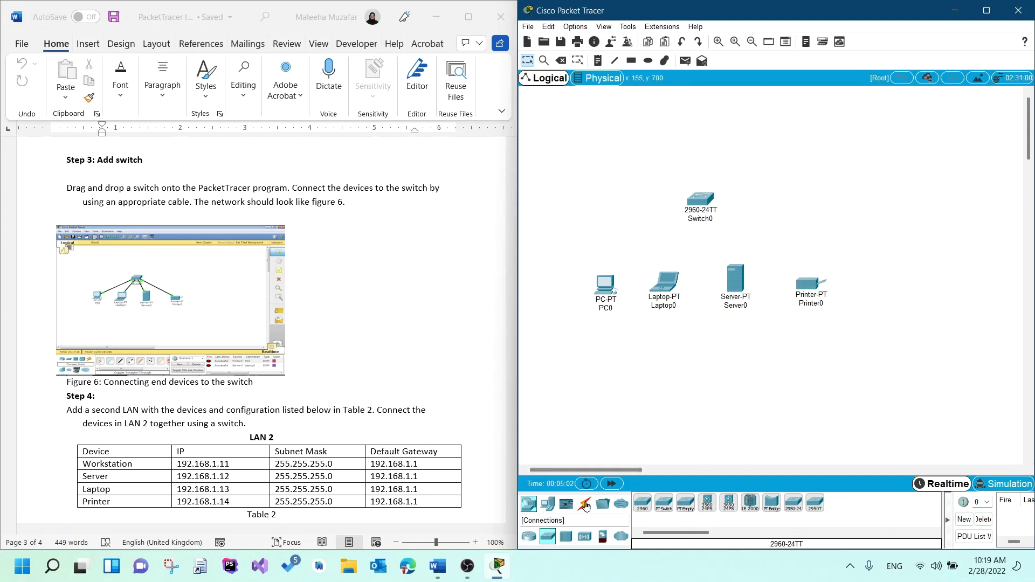
- Connect PC0, Laptop0 and Server0 to Switch0 with automatic cables
{"action": "left_click", "coordinate": [585, 505]}
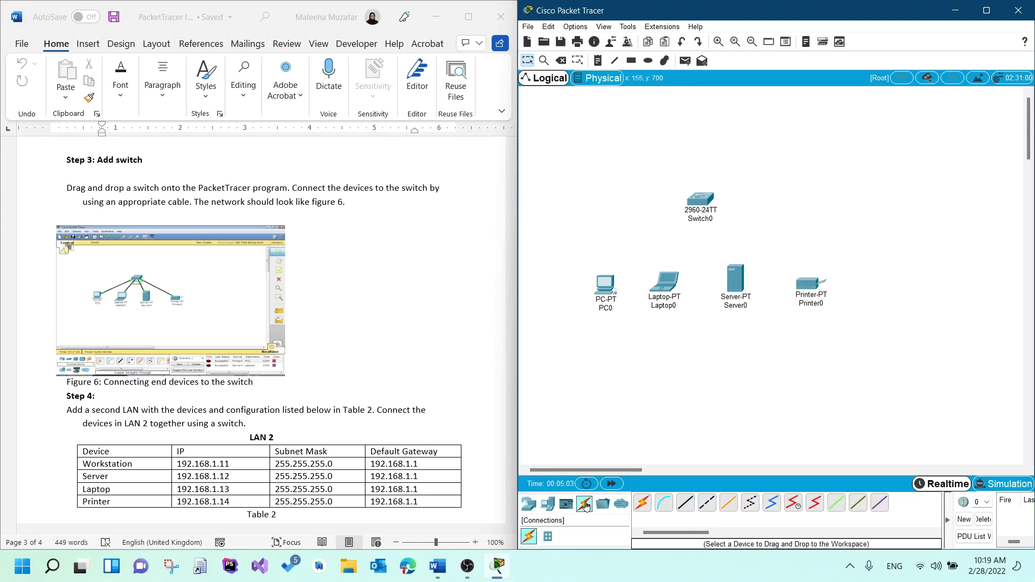
{"action": "left_click", "coordinate": [642, 503]}
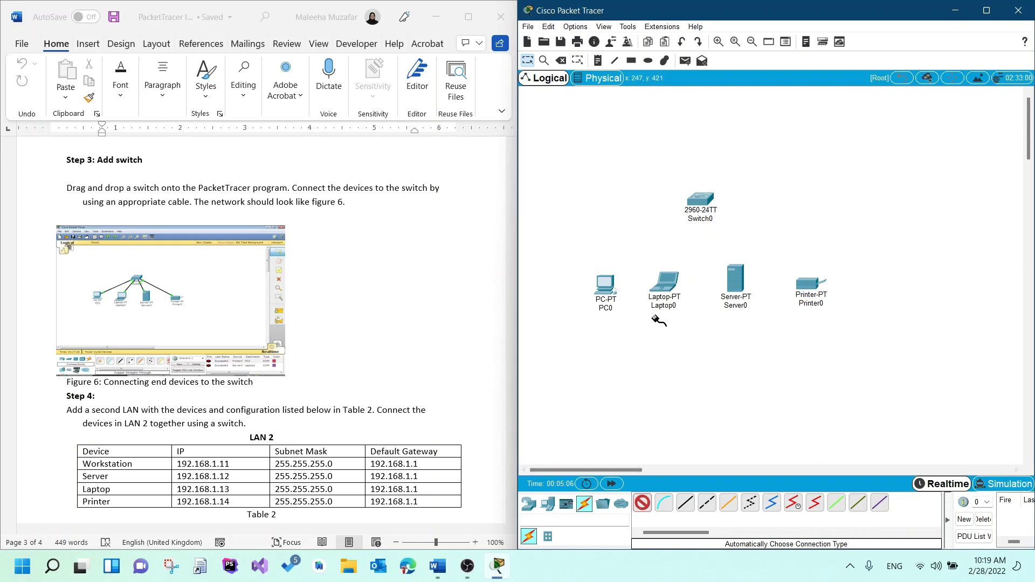
{"action": "left_click", "coordinate": [611, 288]}
{"action": "left_click", "coordinate": [699, 205]}
{"action": "left_click", "coordinate": [665, 281]}
{"action": "left_click", "coordinate": [702, 206]}
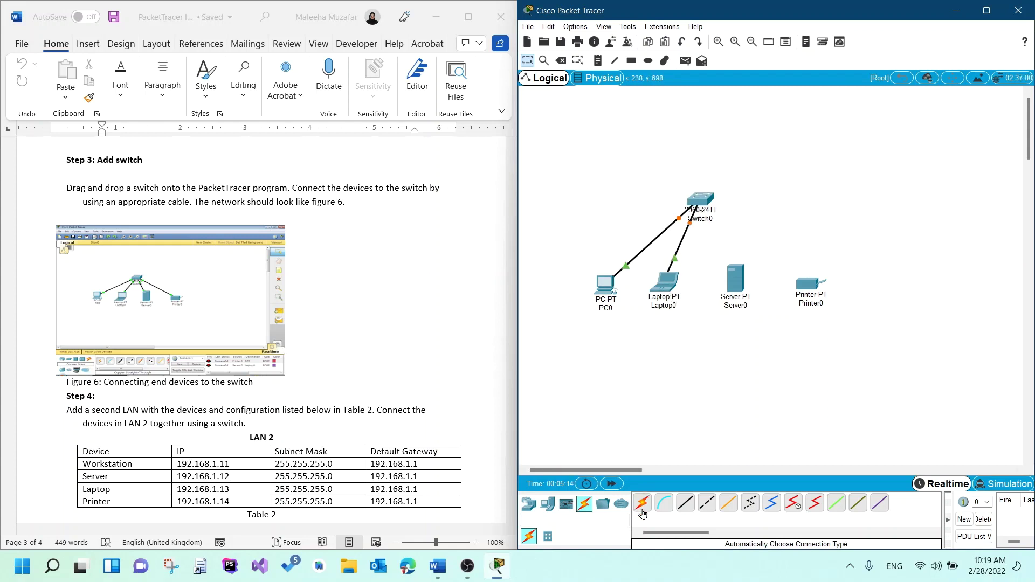
{"action": "left_click", "coordinate": [736, 279]}
{"action": "left_click", "coordinate": [698, 204]}
- Cable Printer0 to Switch0 and fast-forward time until all links turn green
{"action": "left_click", "coordinate": [642, 502]}
{"action": "left_click", "coordinate": [810, 283]}
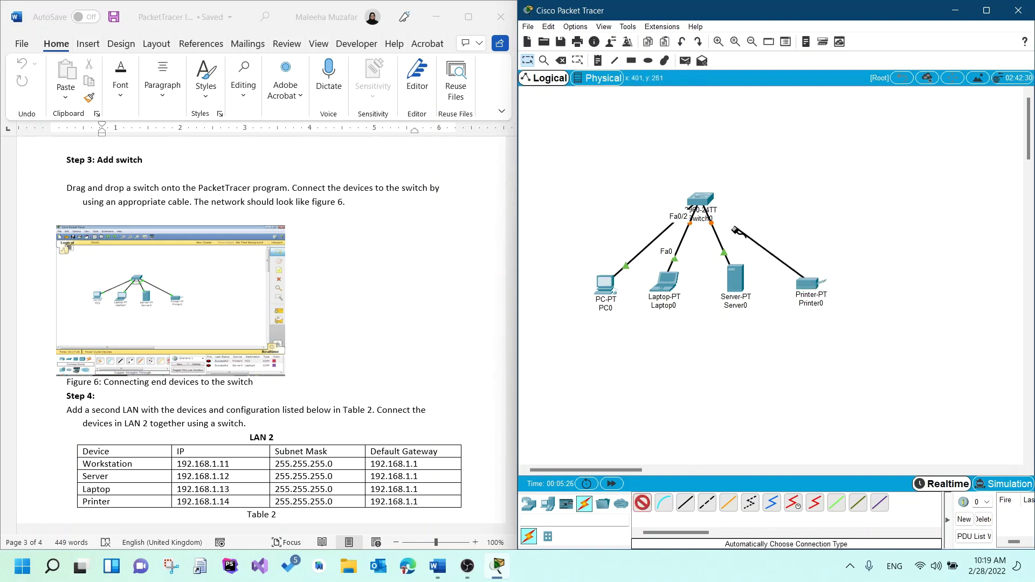
{"action": "left_click", "coordinate": [701, 199]}
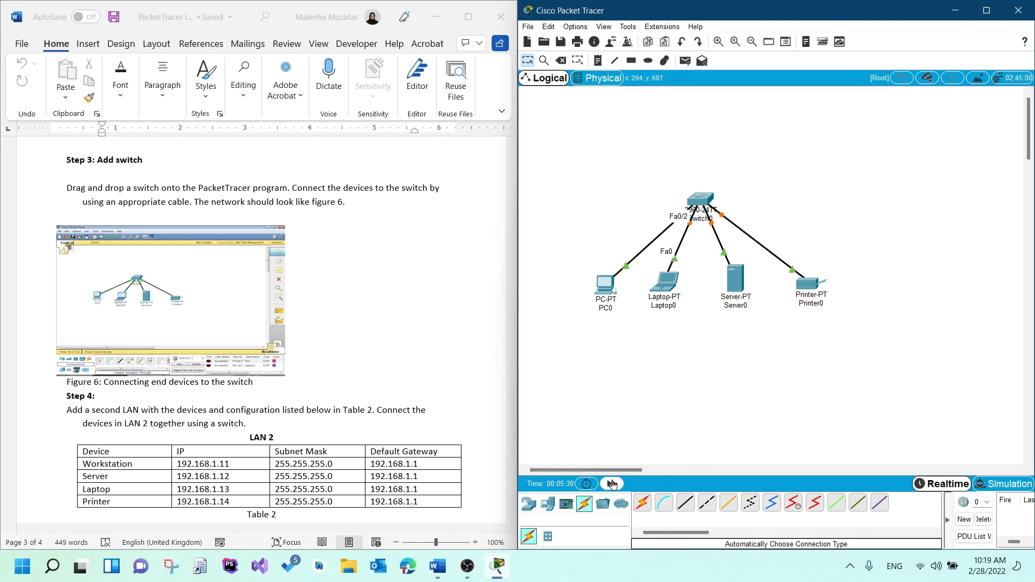
{"action": "left_click", "coordinate": [611, 486]}
{"action": "left_click", "coordinate": [612, 484]}
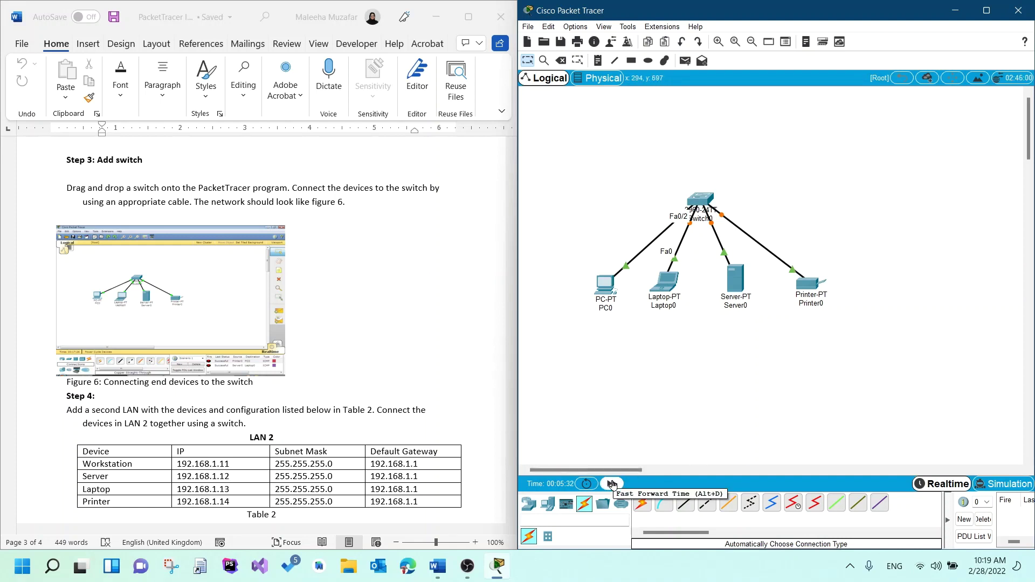
{"action": "left_click", "coordinate": [612, 485]}
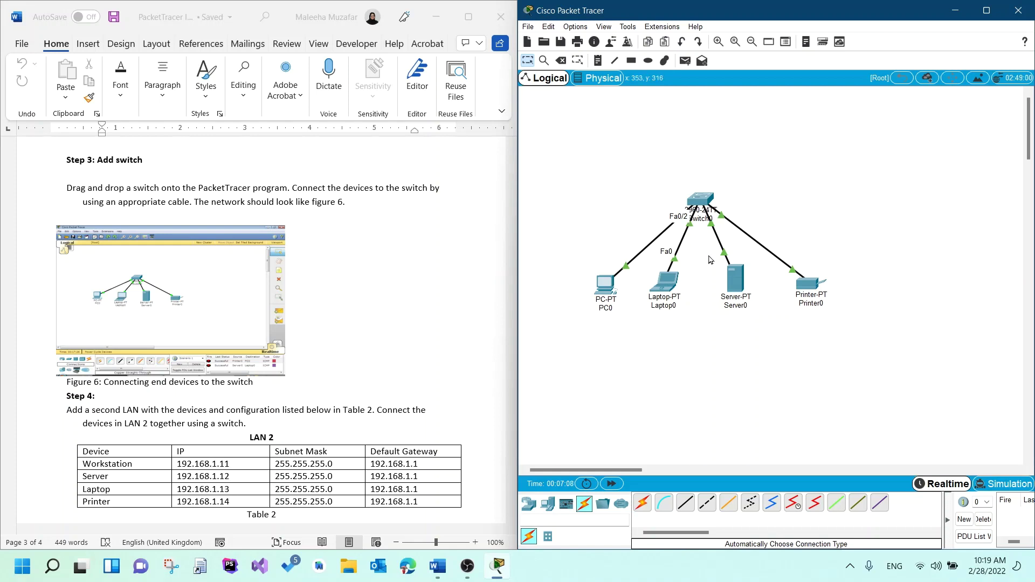
{"action": "left_click", "coordinate": [701, 199]}
{"action": "left_click_drag", "start_coordinate": [672, 114], "coordinate": [673, 114]}
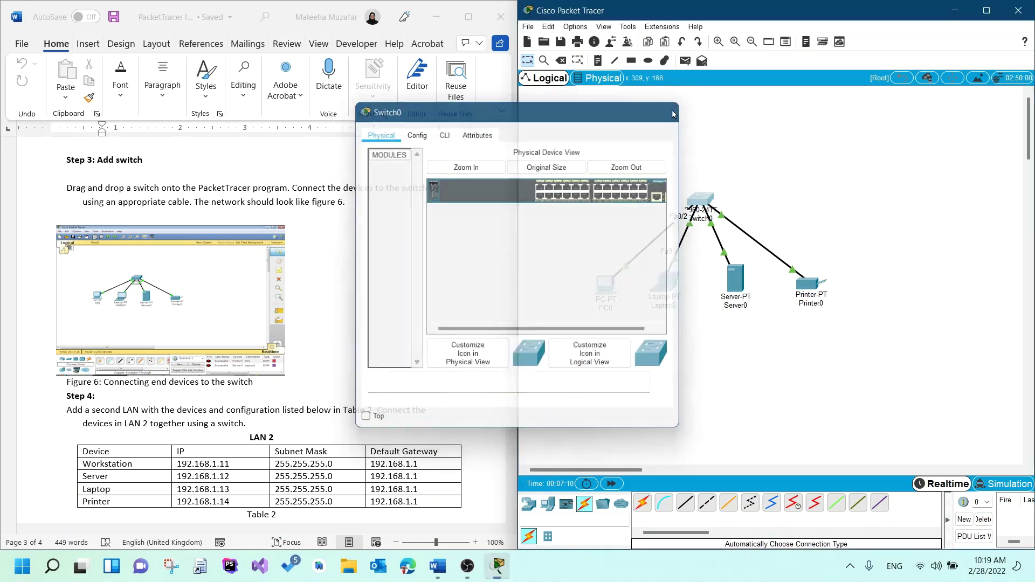
{"action": "left_click", "coordinate": [672, 114]}
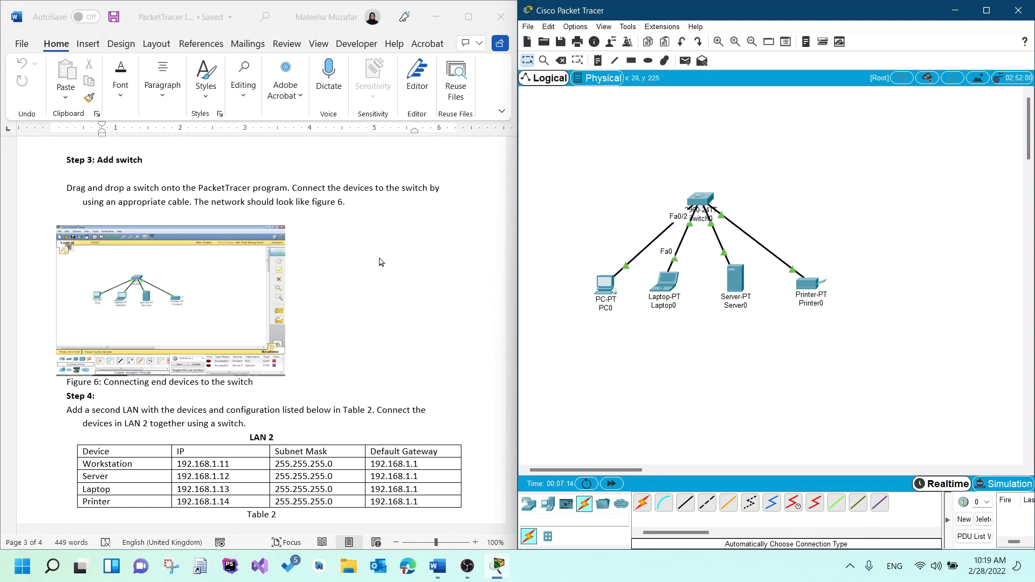
- Review Figure 7 in the Word notes, then bring Packet Tracer back full screen
{"action": "scroll", "coordinate": [354, 385], "scroll_direction": "down", "scroll_amount": 2}
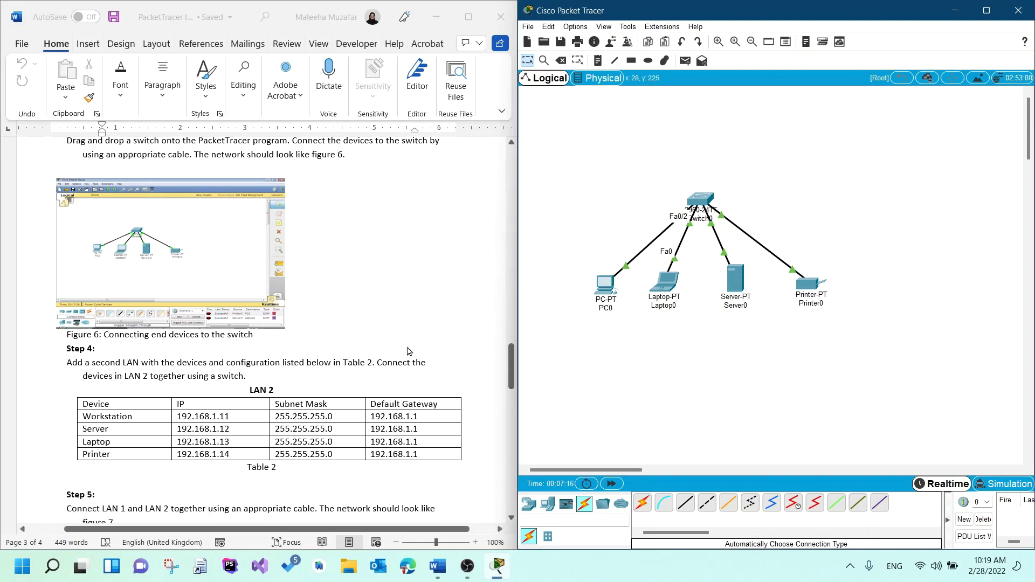
{"action": "scroll", "coordinate": [408, 351], "scroll_direction": "down", "scroll_amount": 1}
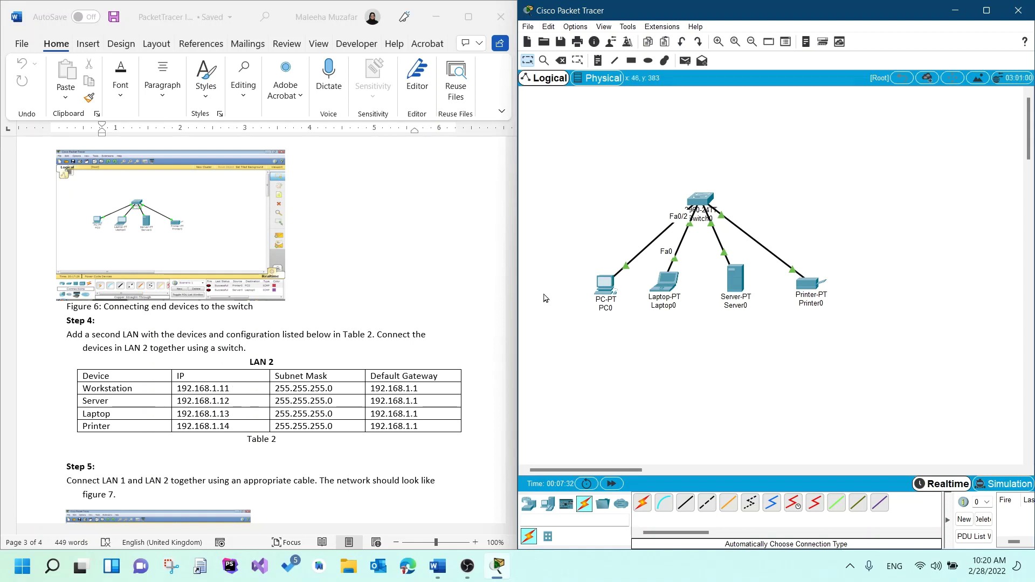
{"action": "scroll", "coordinate": [381, 379], "scroll_direction": "down", "scroll_amount": 3}
{"action": "scroll", "coordinate": [381, 380], "scroll_direction": "down", "scroll_amount": 2}
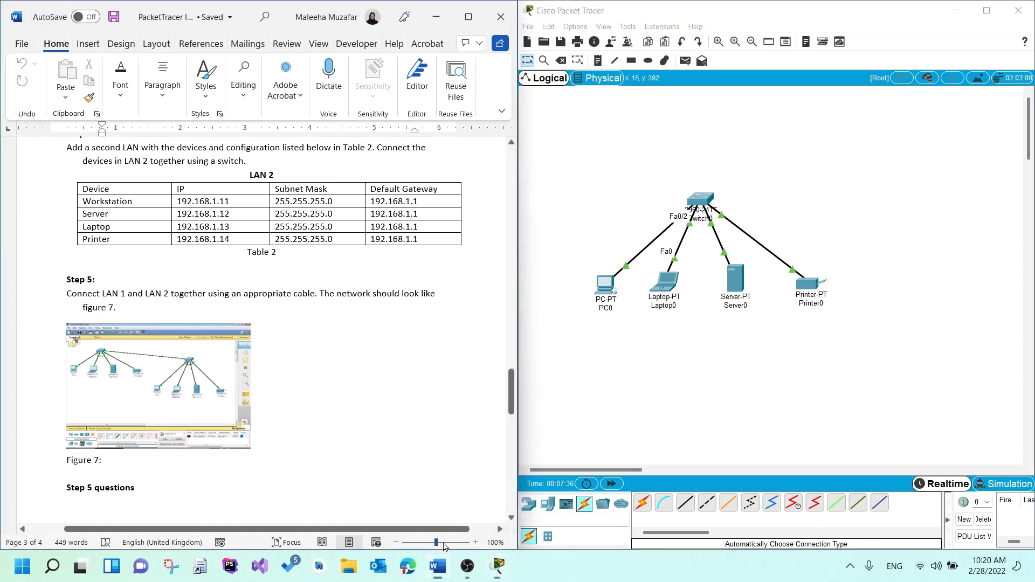
{"action": "left_click_drag", "start_coordinate": [442, 539], "coordinate": [446, 541]}
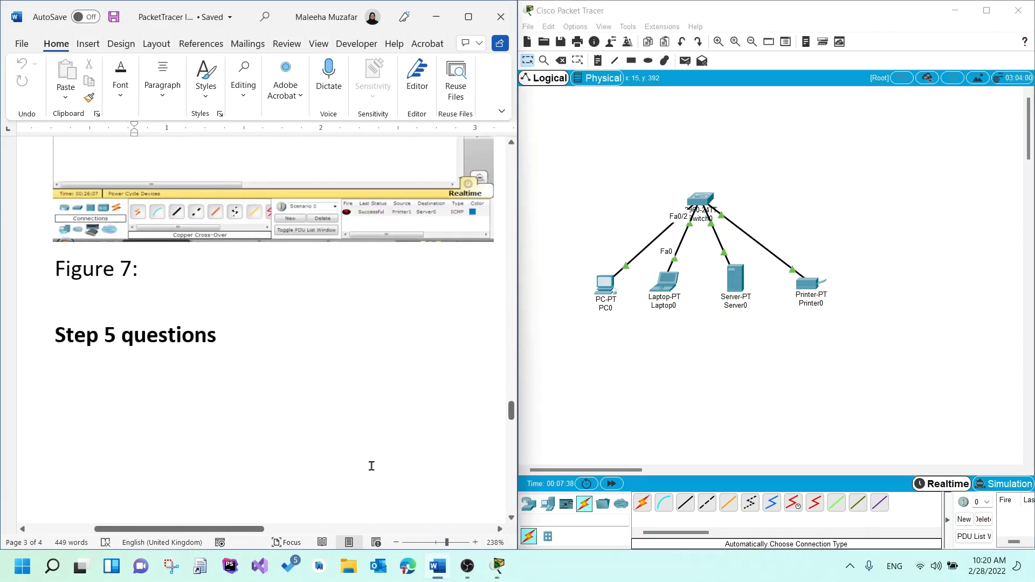
{"action": "scroll", "coordinate": [370, 464], "scroll_direction": "up", "scroll_amount": 3}
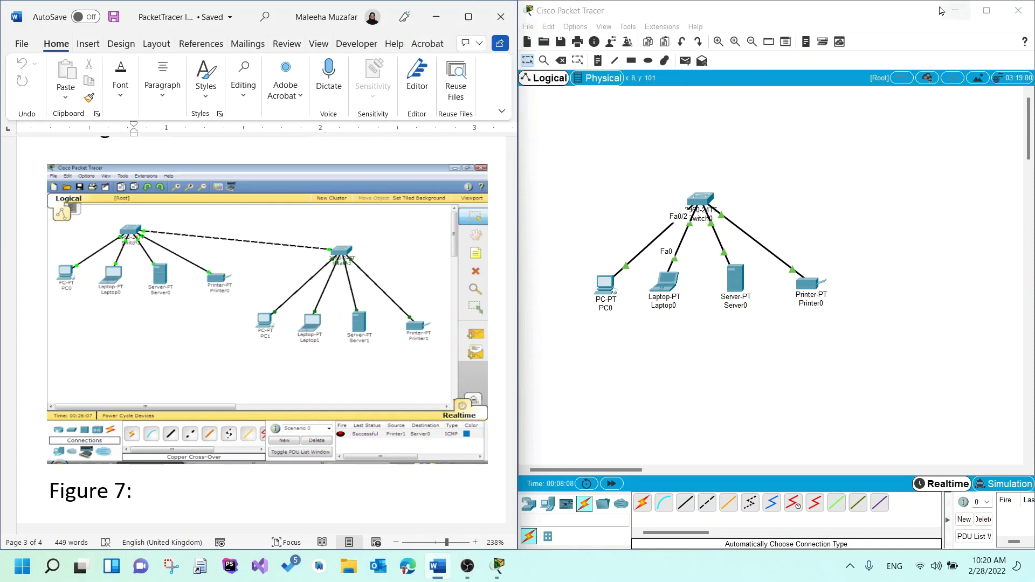
{"action": "left_click", "coordinate": [986, 10]}
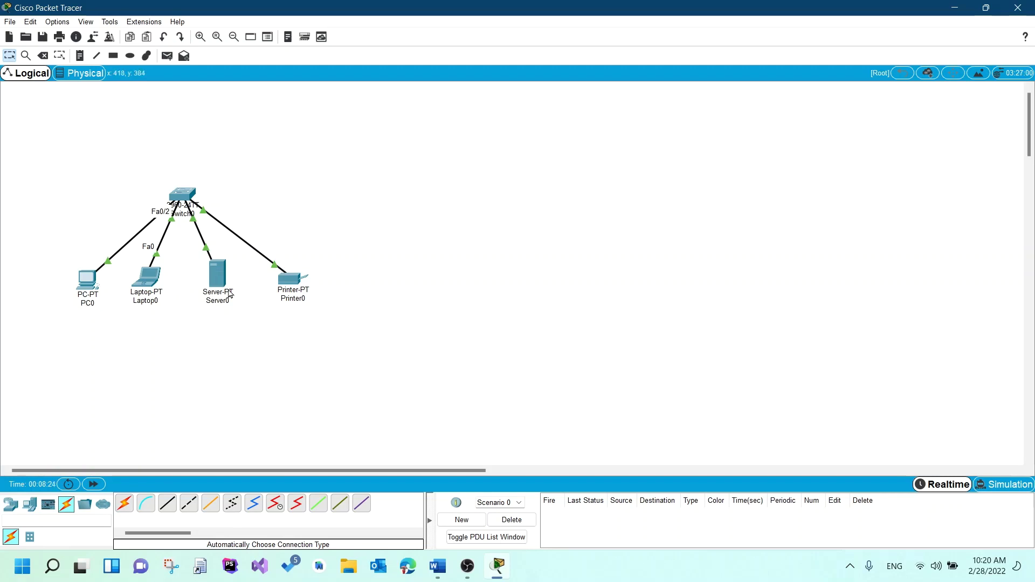
- Switch on the DNS service under Server0's Services tab
{"action": "left_click", "coordinate": [213, 274]}
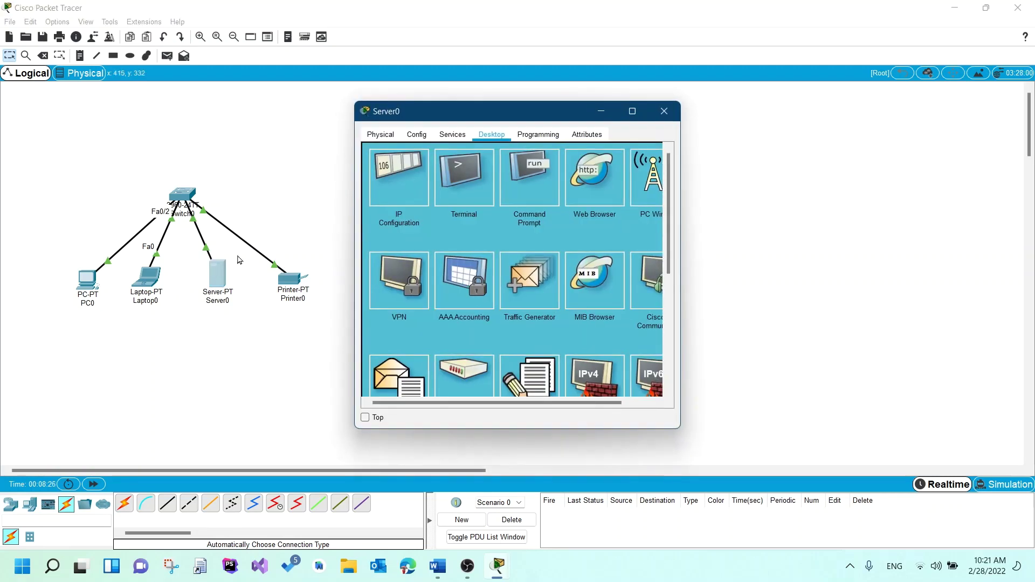
{"action": "left_click", "coordinate": [461, 142]}
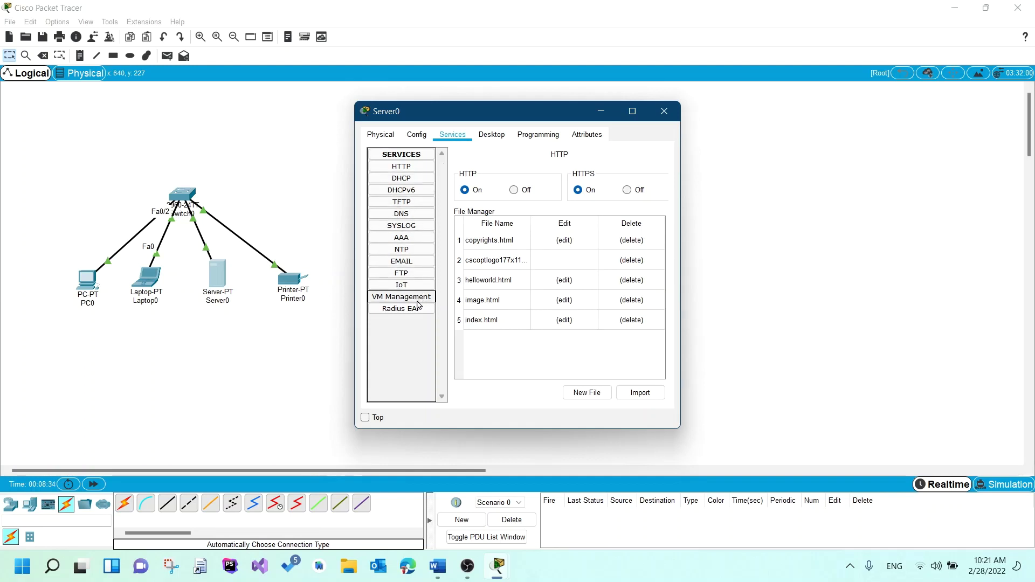
{"action": "left_click", "coordinate": [419, 216]}
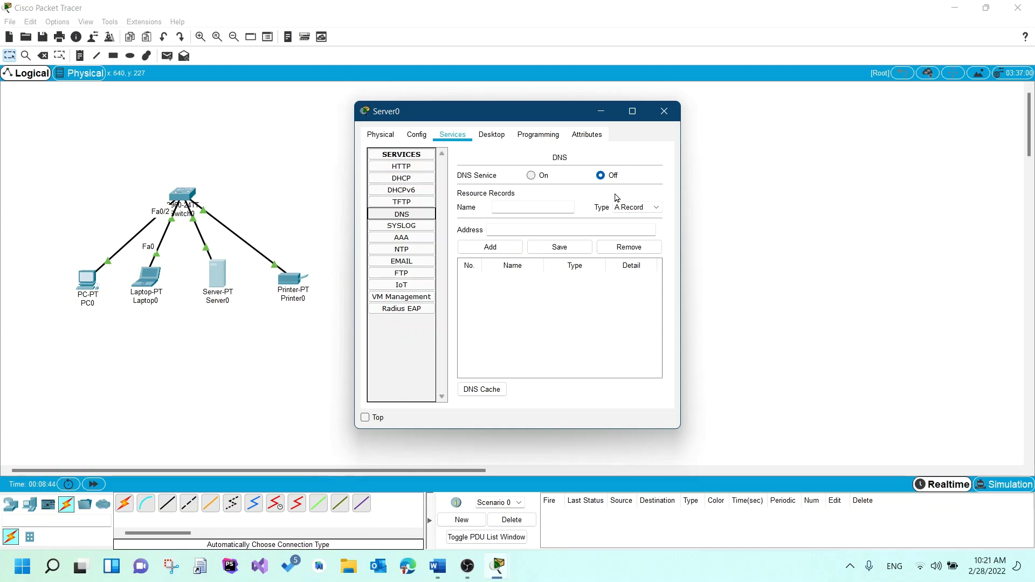
{"action": "left_click", "coordinate": [530, 178]}
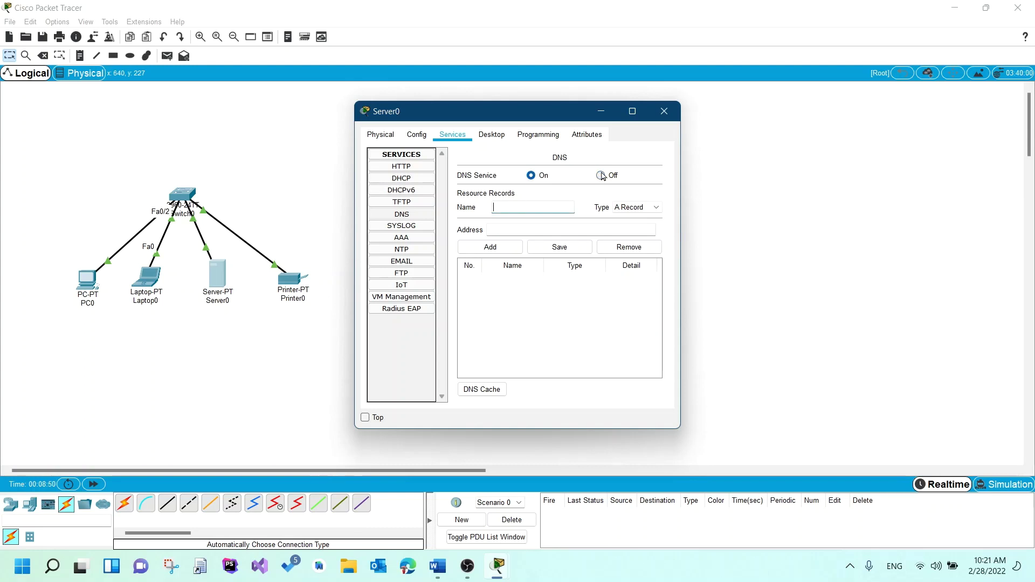
{"action": "type", "text": "www.maleeha.com"}
{"action": "left_click", "coordinate": [575, 229]}
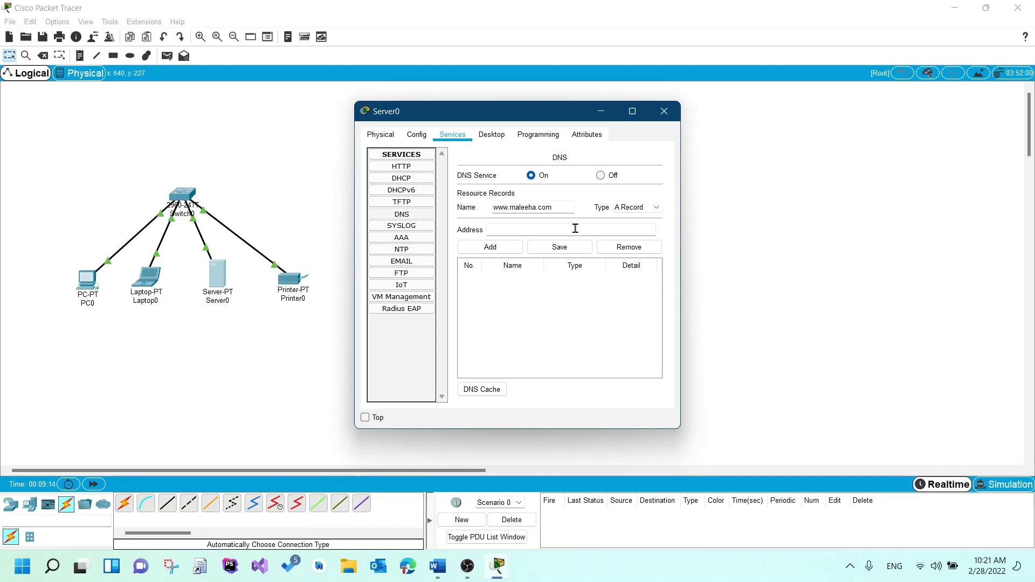
{"action": "type", "text": "93.168"}
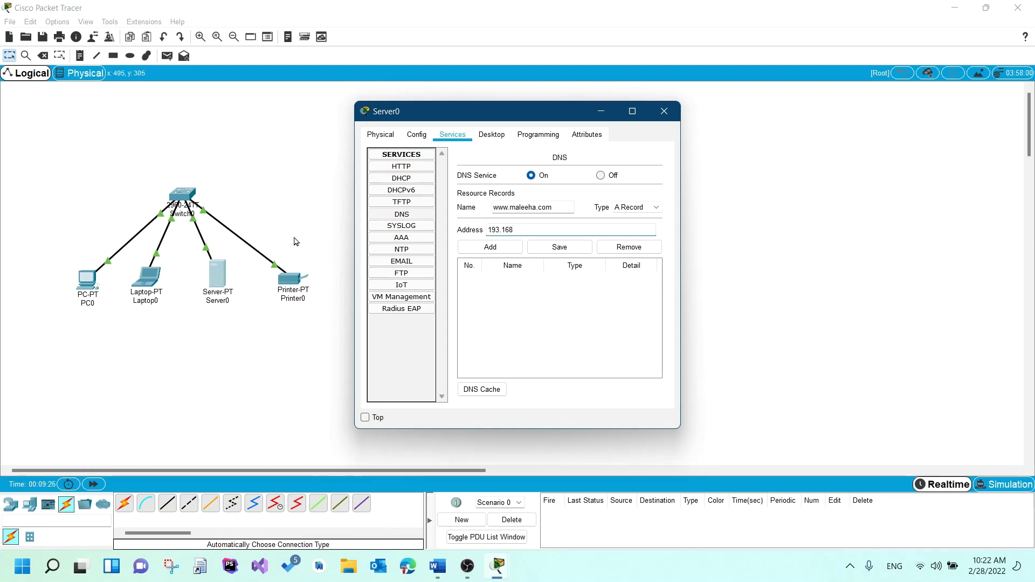
{"action": "key", "text": "ctrl+a"}
{"action": "key", "text": "BackSpace"}
{"action": "left_click", "coordinate": [664, 111]}
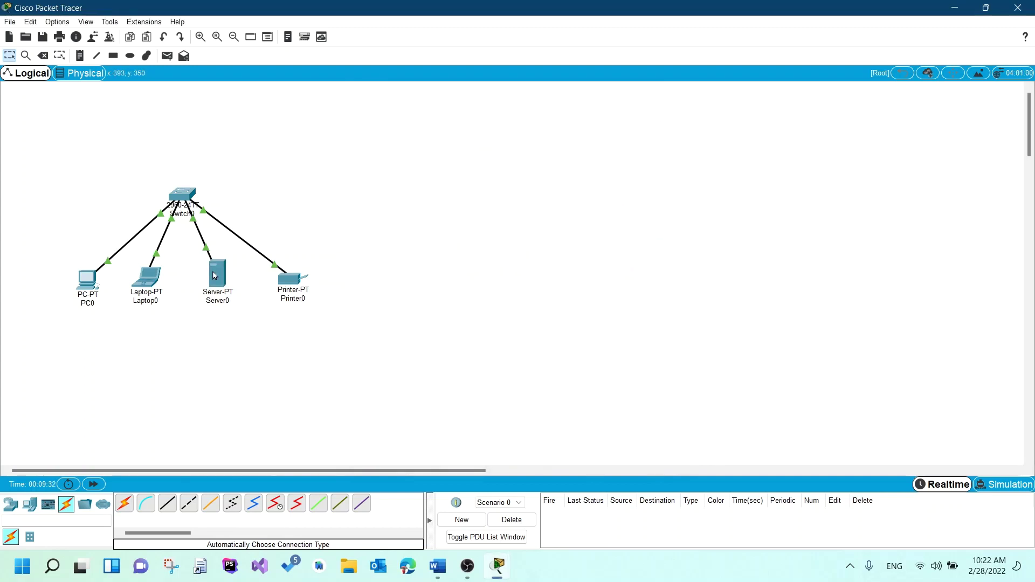
{"action": "mouse_move", "coordinate": [212, 275]}
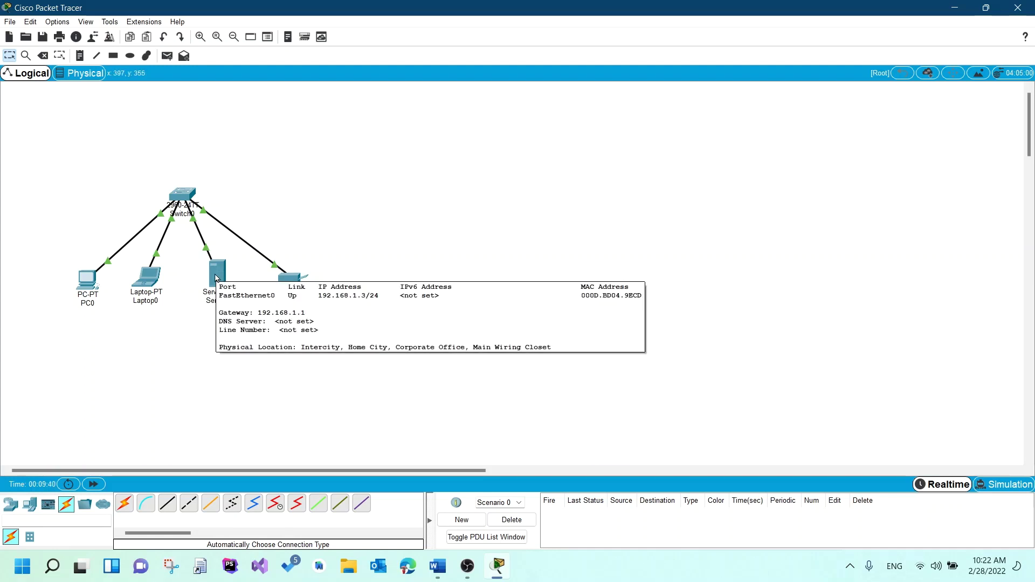
{"action": "left_click", "coordinate": [216, 278]}
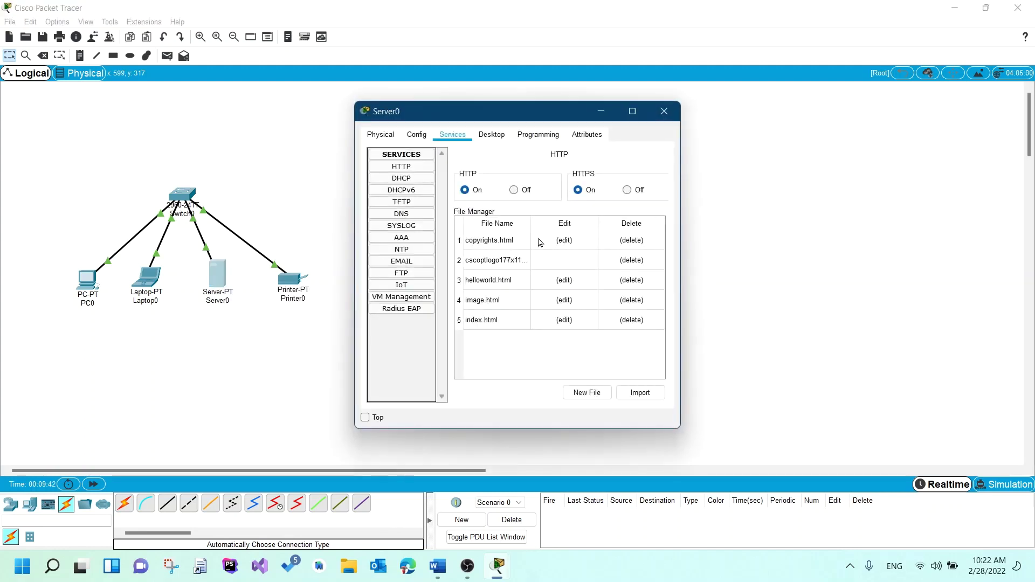
{"action": "left_click", "coordinate": [397, 213]}
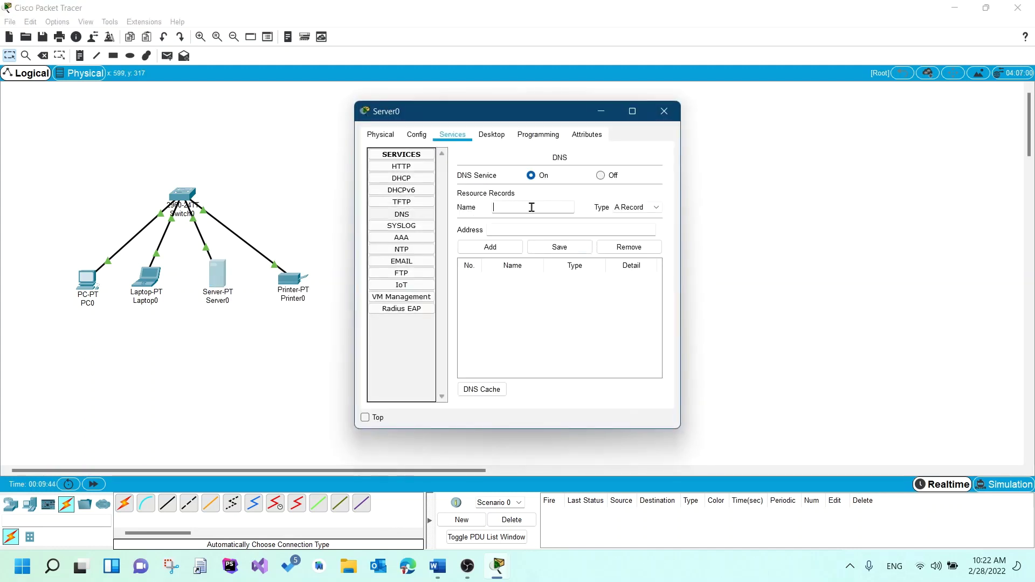
{"action": "type", "text": "www.maleeha.com"}
{"action": "key", "text": "Tab"}
{"action": "key", "text": "Tab"}
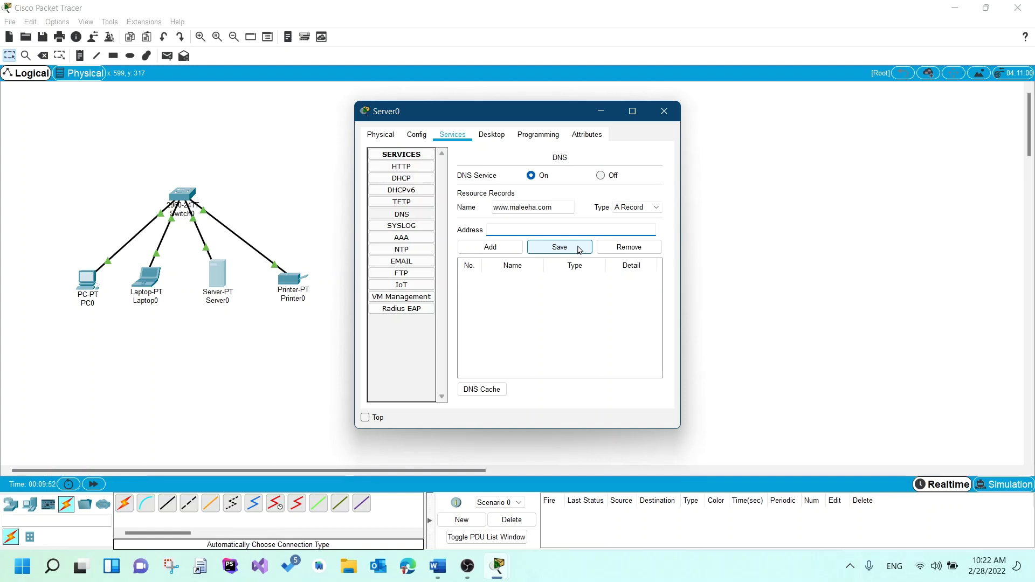
{"action": "type", "text": "192.168.1.3"}
{"action": "left_click", "coordinate": [492, 247]}
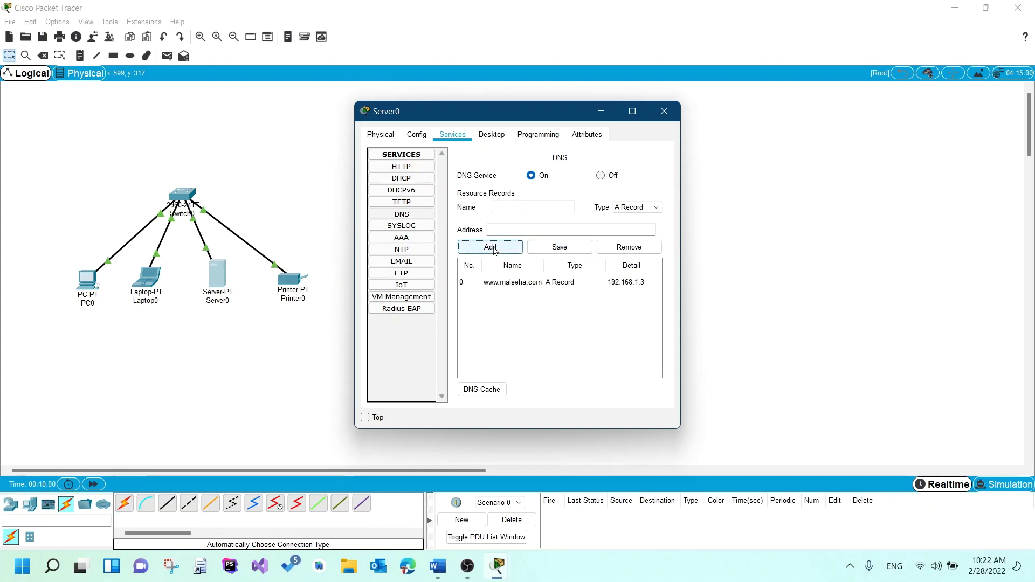
{"action": "left_click", "coordinate": [663, 111]}
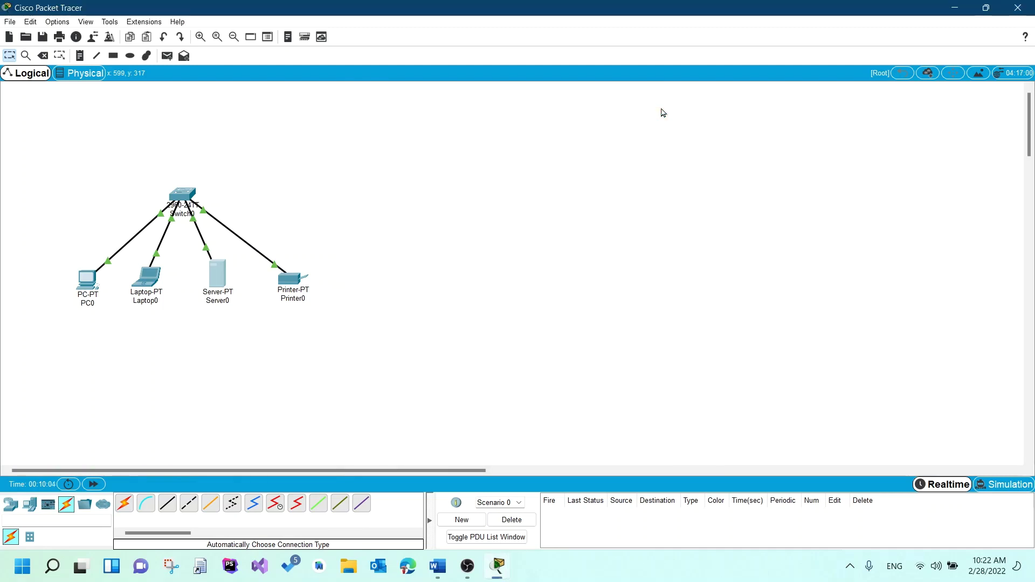
{"action": "left_click", "coordinate": [98, 285]}
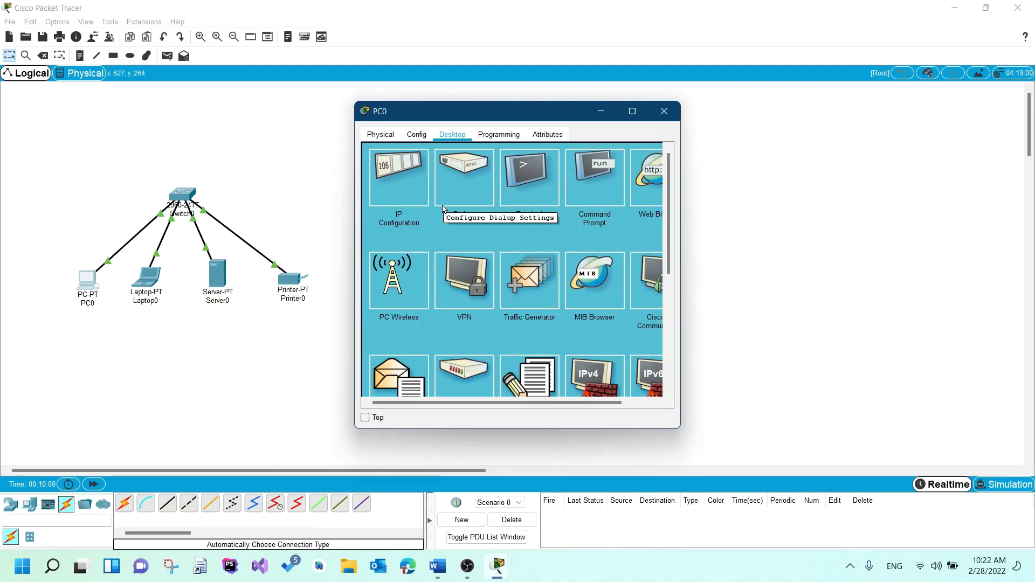
{"action": "left_click", "coordinate": [645, 181]}
{"action": "left_click", "coordinate": [458, 169]}
{"action": "type", "text": "www"}
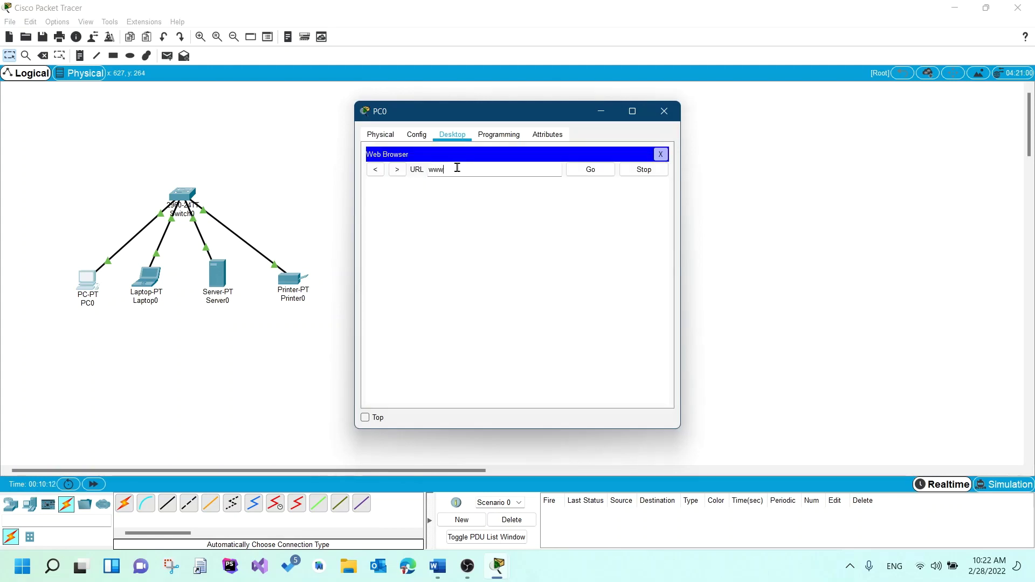
{"action": "type", "text": ".maileeha.com"}
{"action": "left_click", "coordinate": [588, 170]}
{"action": "left_click", "coordinate": [658, 156]}
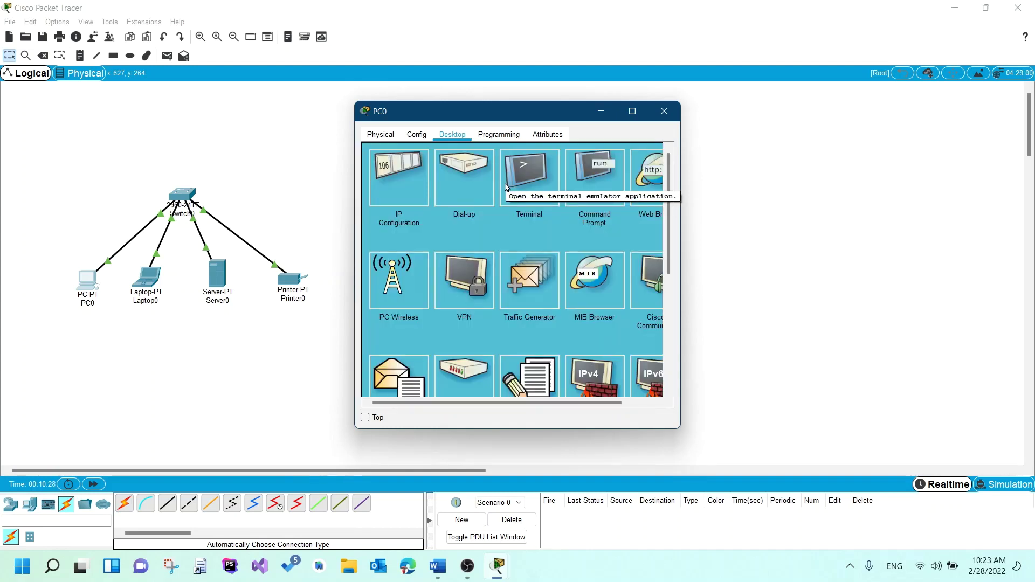
- Change PC0's DNS server from 0.0.0.0 to 192.168.1.3 in IP Configuration
{"action": "left_click", "coordinate": [408, 190]}
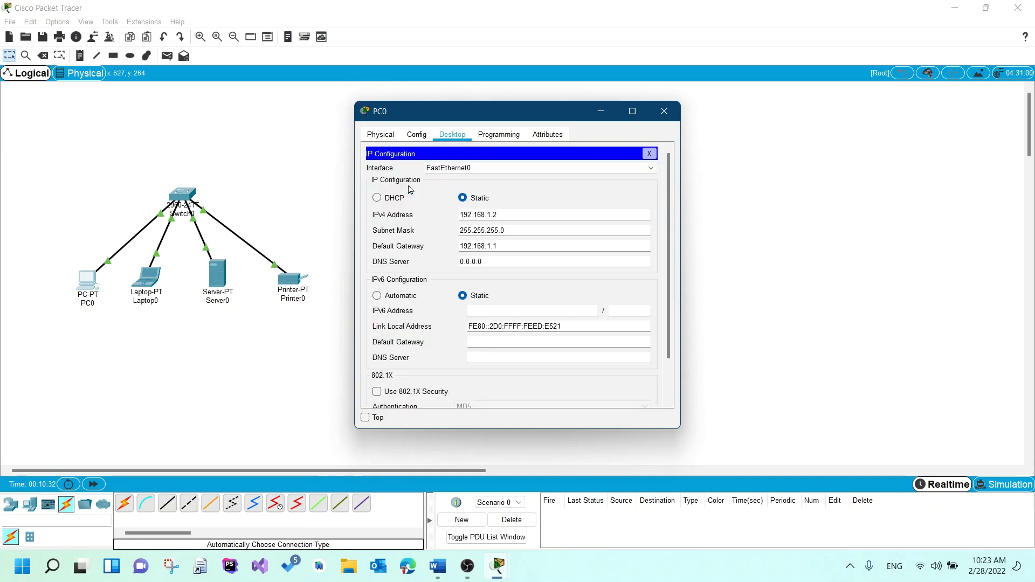
{"action": "left_click_drag", "start_coordinate": [482, 262], "coordinate": [454, 266]}
{"action": "type", "text": "192.1"}
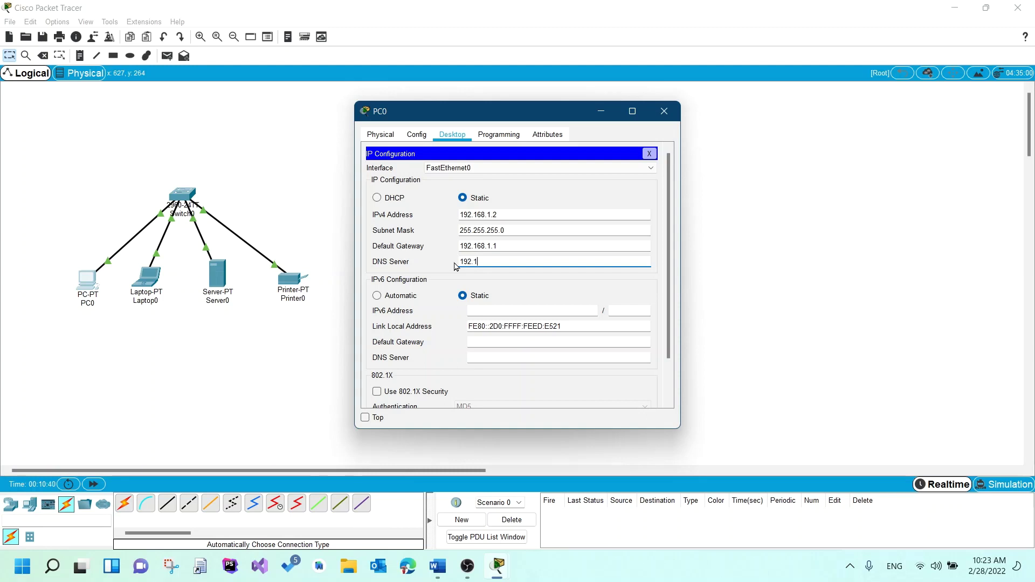
{"action": "type", "text": "68.1.3"}
{"action": "left_click", "coordinate": [438, 267]}
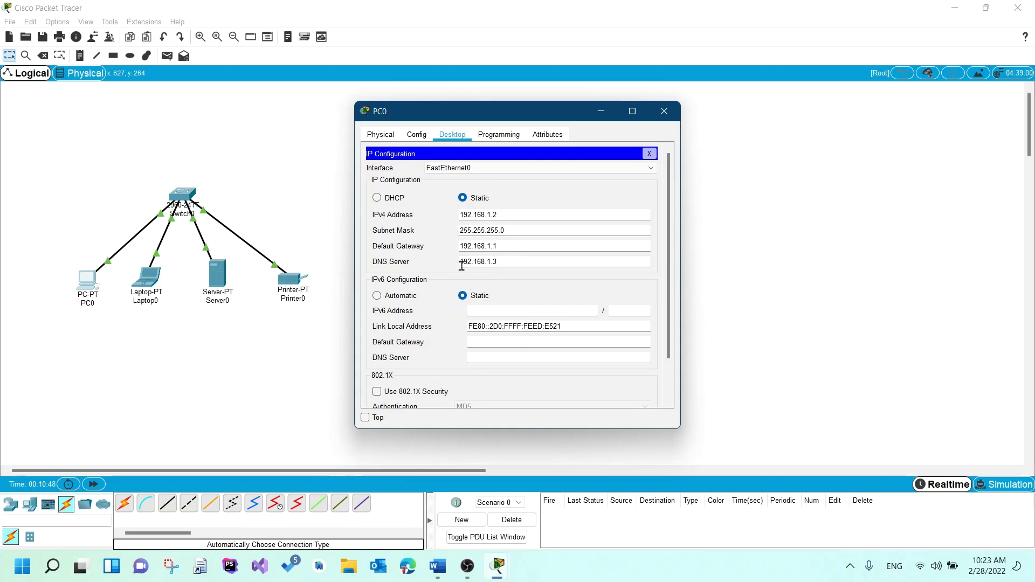
{"action": "left_click", "coordinate": [651, 156]}
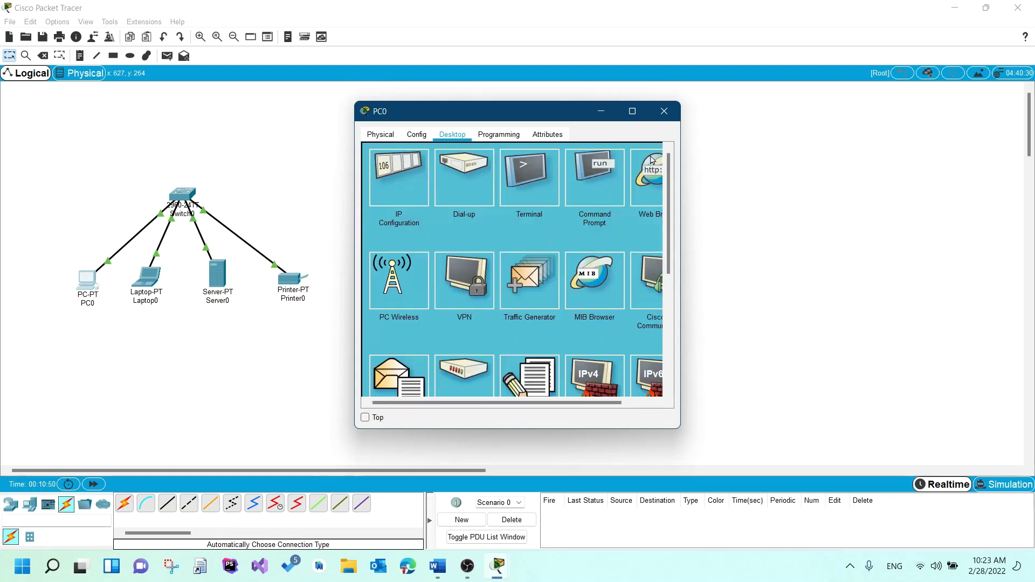
{"action": "left_click", "coordinate": [646, 186]}
{"action": "type", "text": "www.male"}
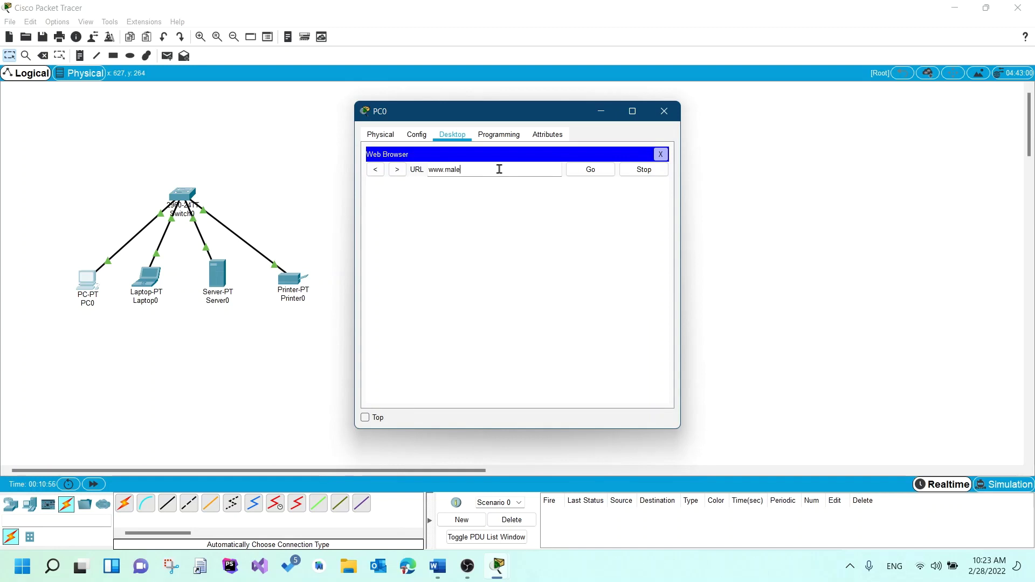
{"action": "type", "text": "eha.com"}
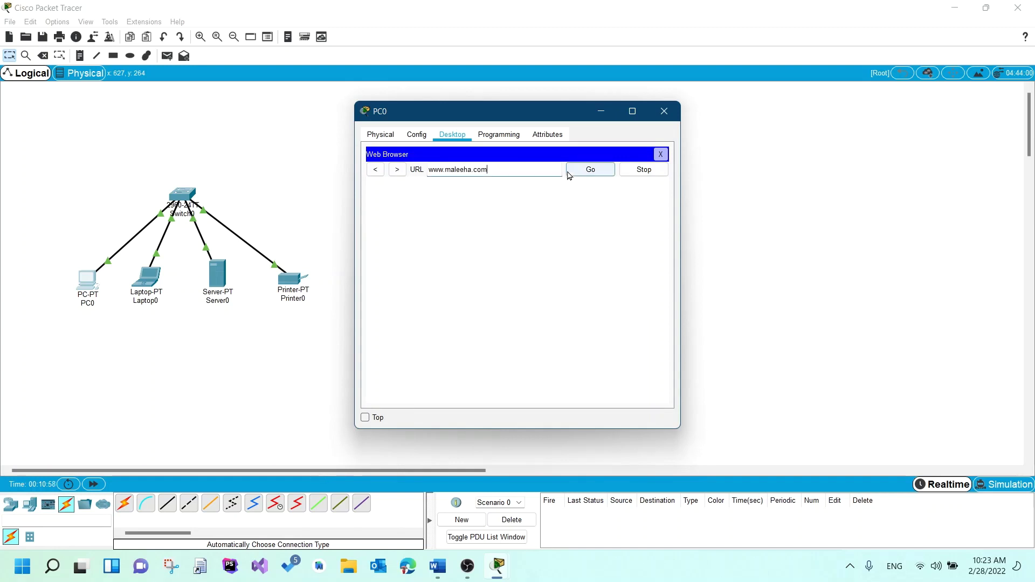
{"action": "left_click", "coordinate": [570, 173]}
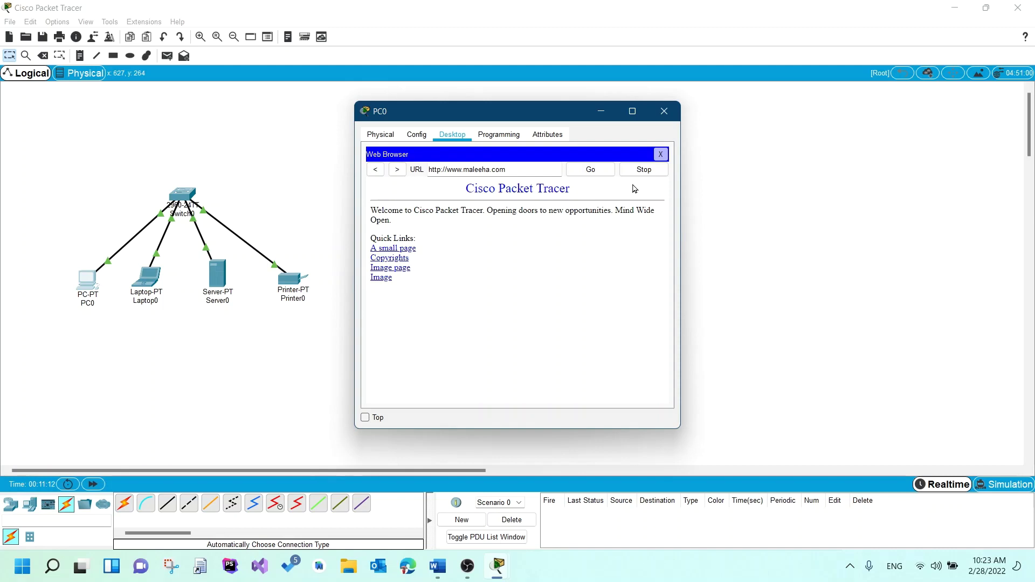
{"action": "left_click", "coordinate": [660, 155]}
- Switch from PC0 to Server0's HTTP service to view its five web files
{"action": "left_click", "coordinate": [664, 111]}
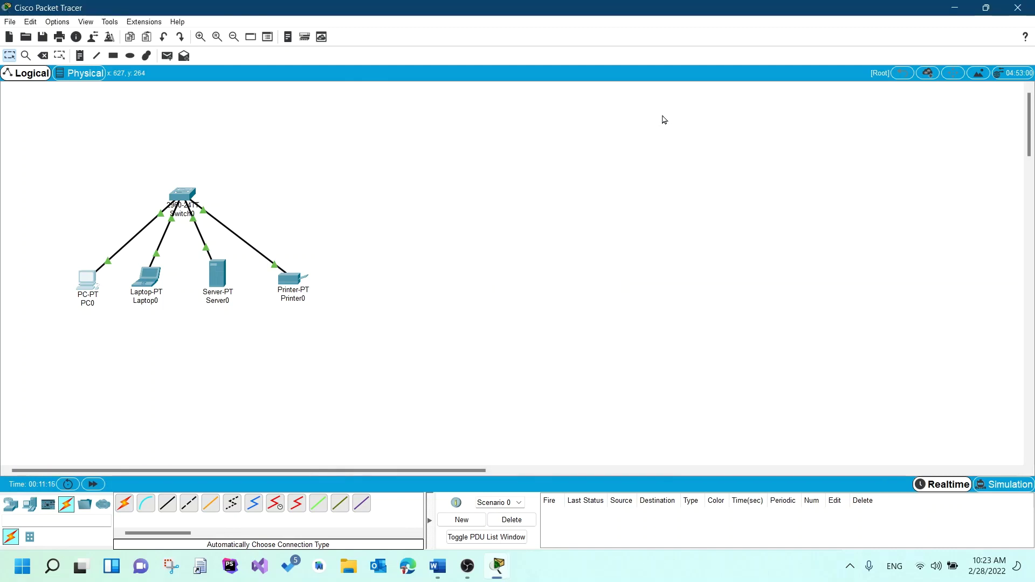
{"action": "mouse_move", "coordinate": [223, 275]}
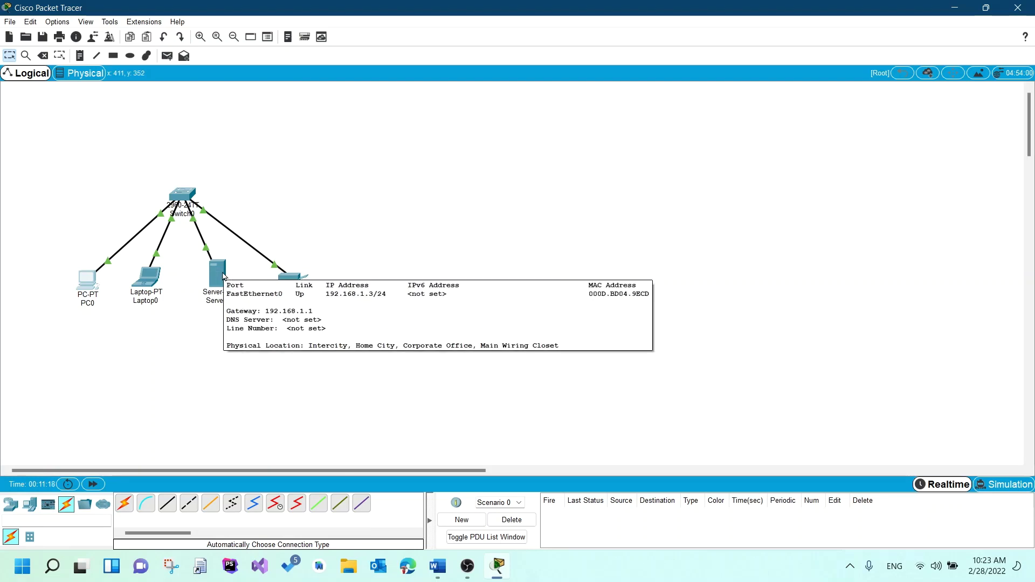
{"action": "left_click", "coordinate": [222, 276]}
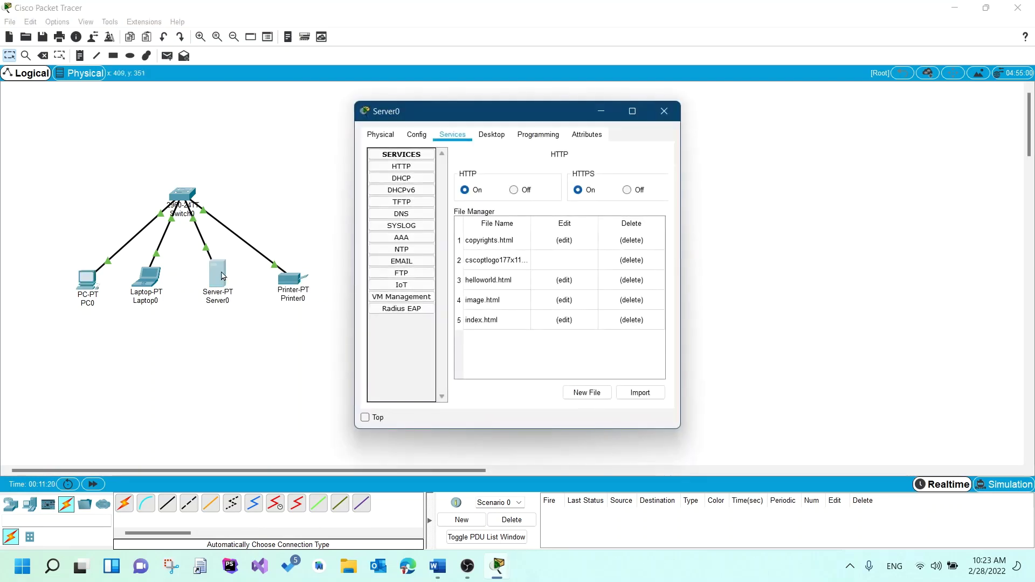
{"action": "left_click", "coordinate": [394, 167]}
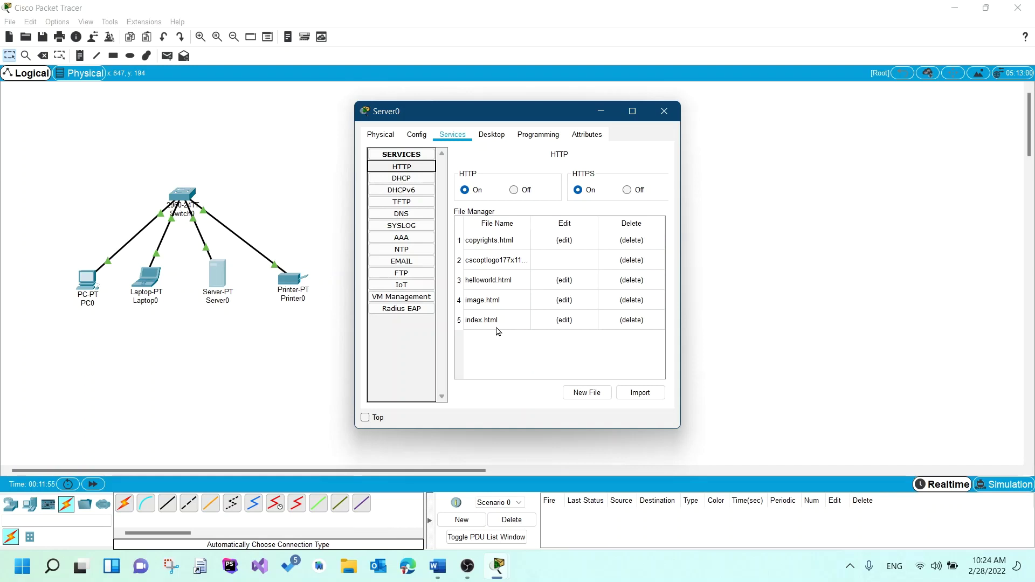
- In index.html, change the heading colour to green and add a 'Configured by Meeee!' paragraph
{"action": "left_click", "coordinate": [558, 322]}
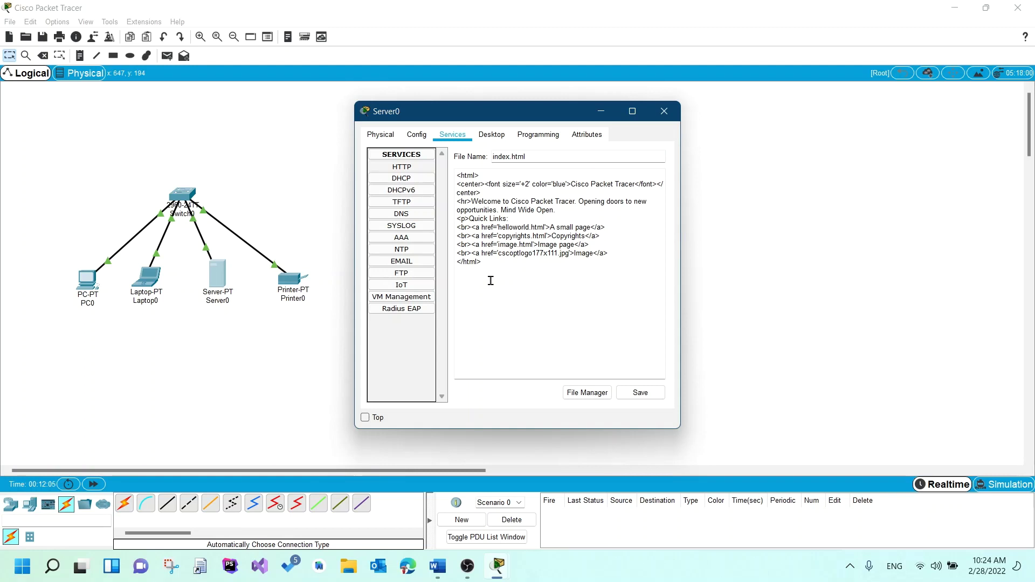
{"action": "double_click", "coordinate": [559, 185]}
{"action": "type", "text": "green"}
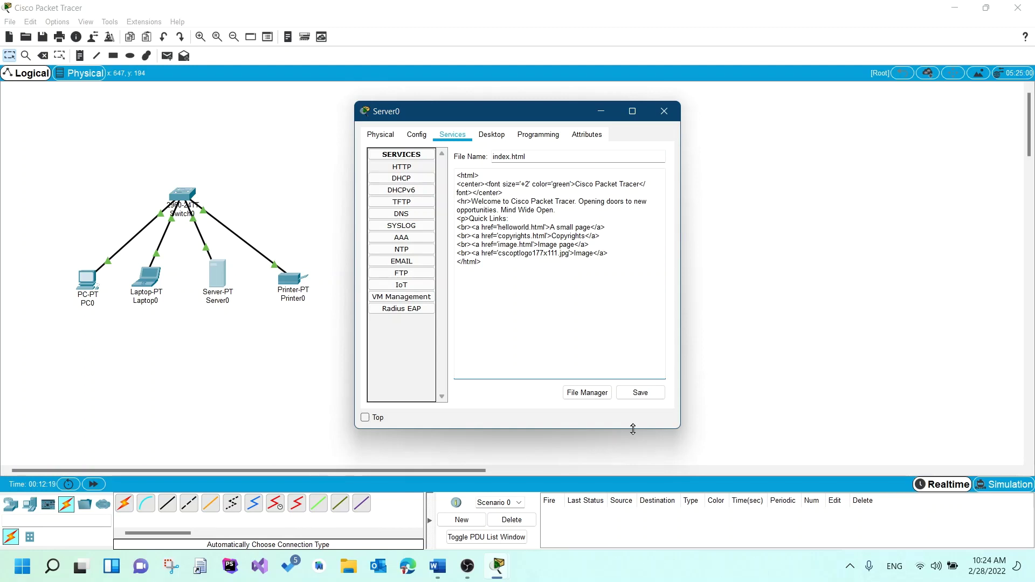
{"action": "left_click", "coordinate": [566, 210]}
{"action": "key", "text": "Return"}
{"action": "type", "text": "<p></p>"}
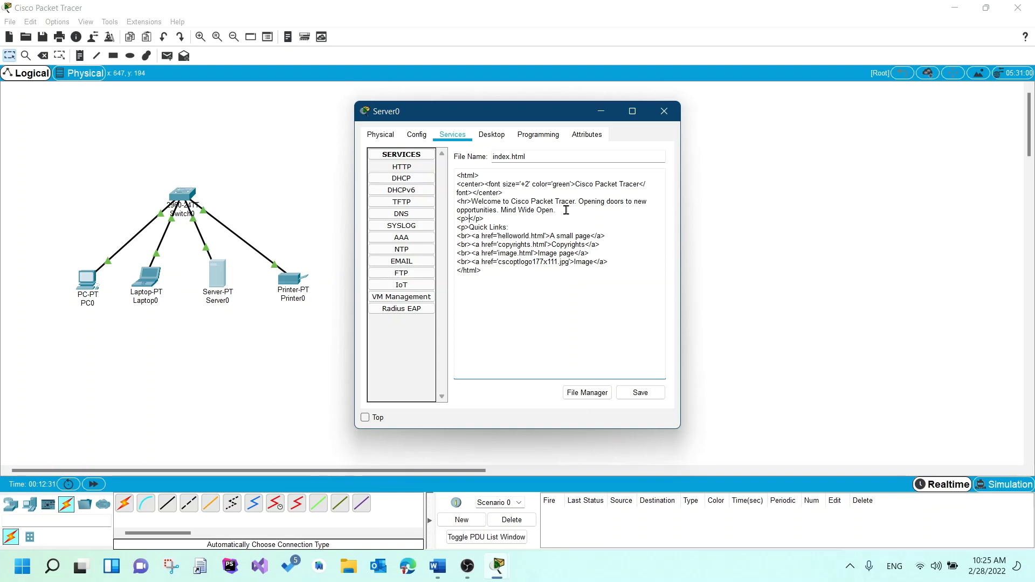
{"action": "type", "text": "Configured by Meeee!"}
- Save index.html over the original file and close Server0's window
{"action": "left_click", "coordinate": [636, 397]}
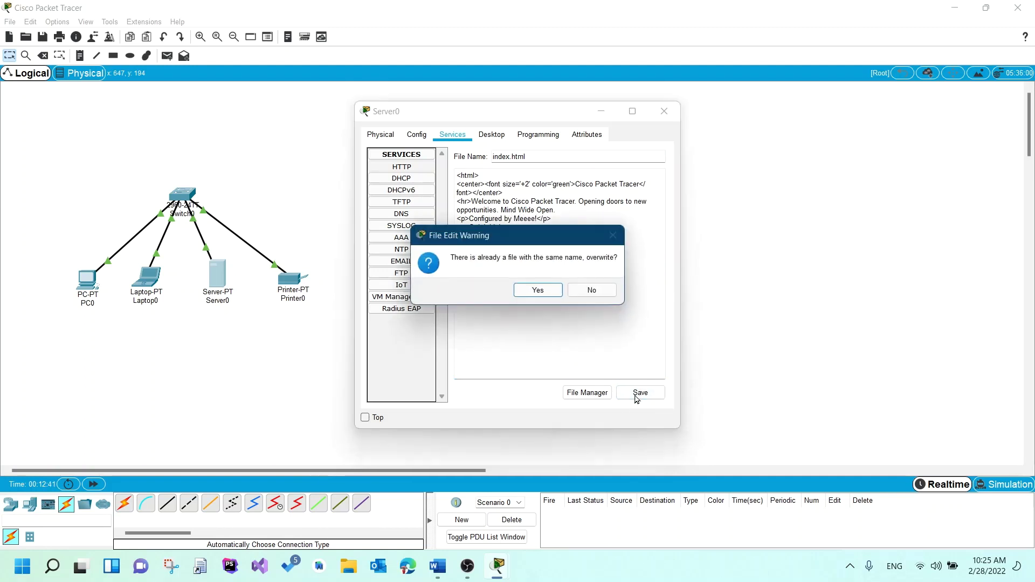
{"action": "left_click", "coordinate": [538, 290]}
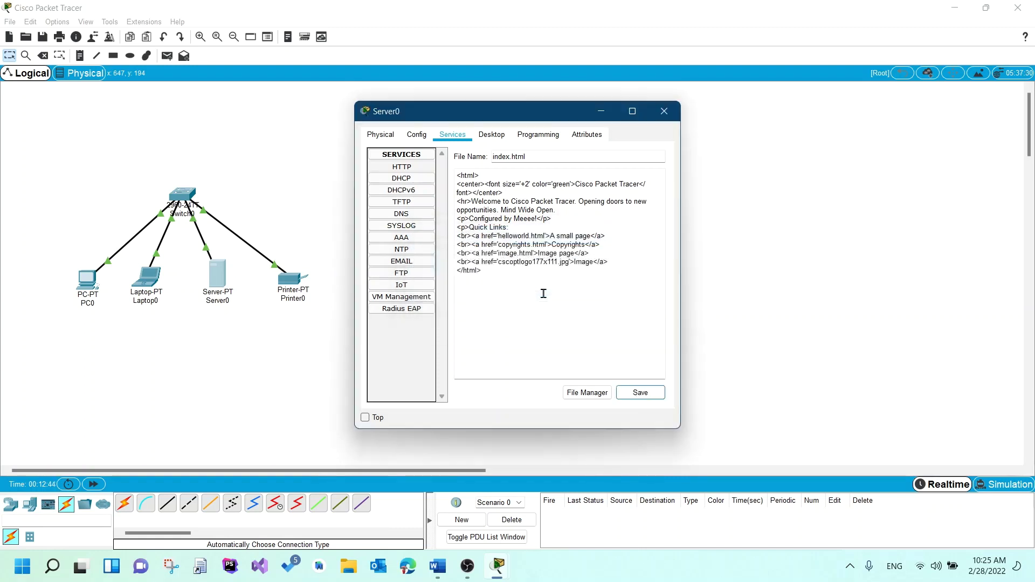
{"action": "left_click", "coordinate": [664, 111]}
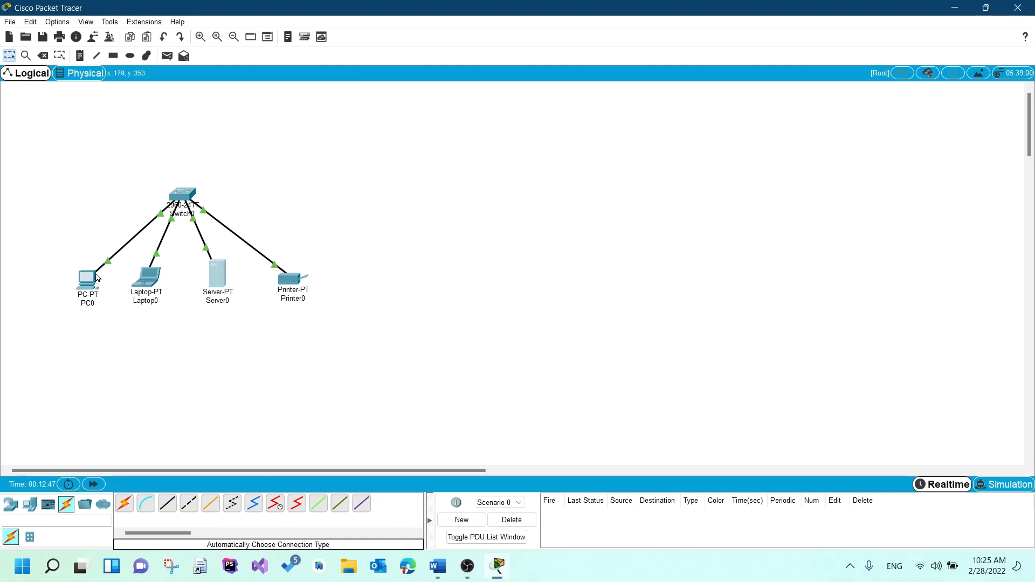
{"action": "left_click", "coordinate": [85, 280]}
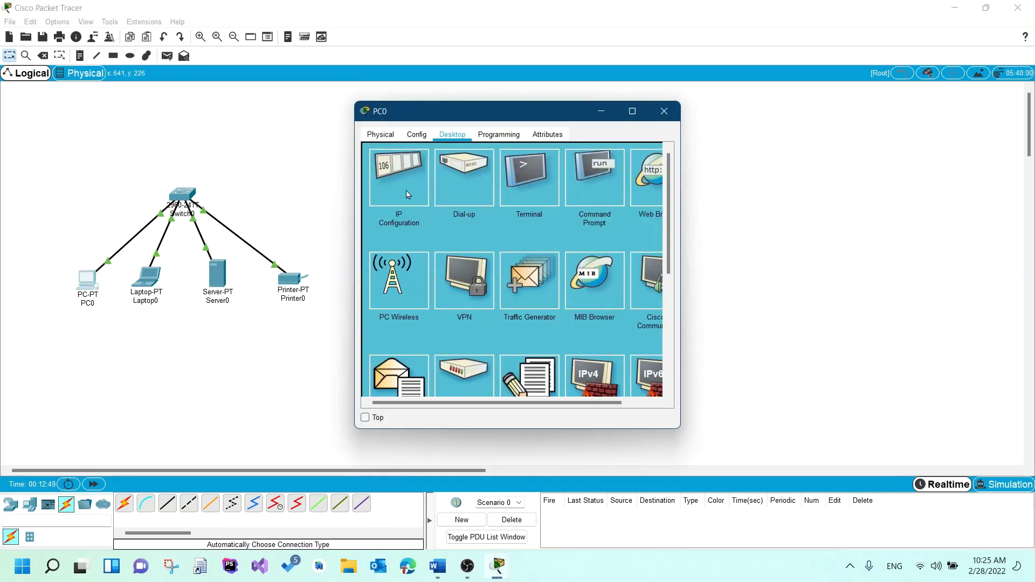
{"action": "left_click", "coordinate": [650, 172]}
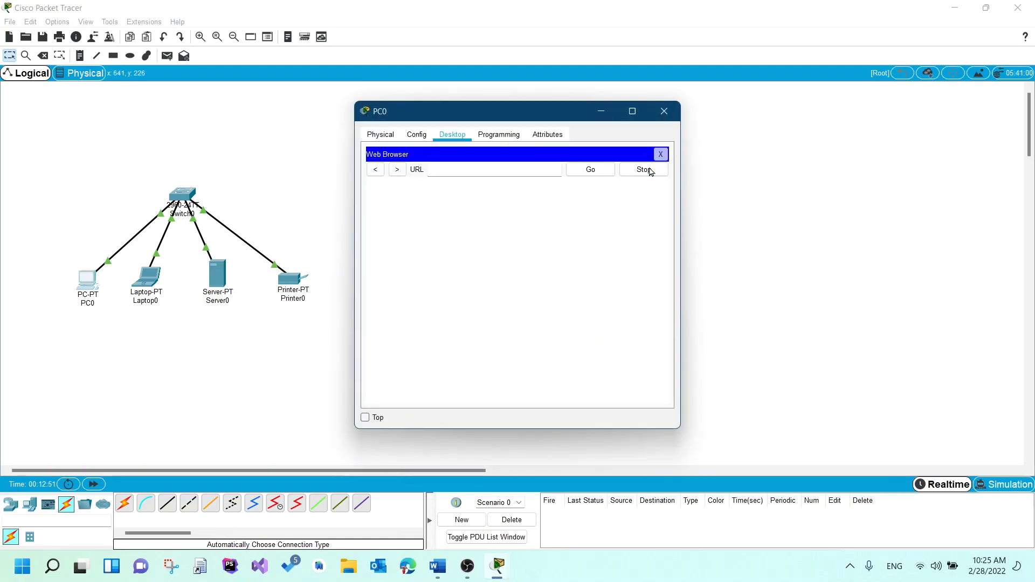
{"action": "left_click", "coordinate": [512, 163]}
{"action": "type", "text": "www.maleeha."}
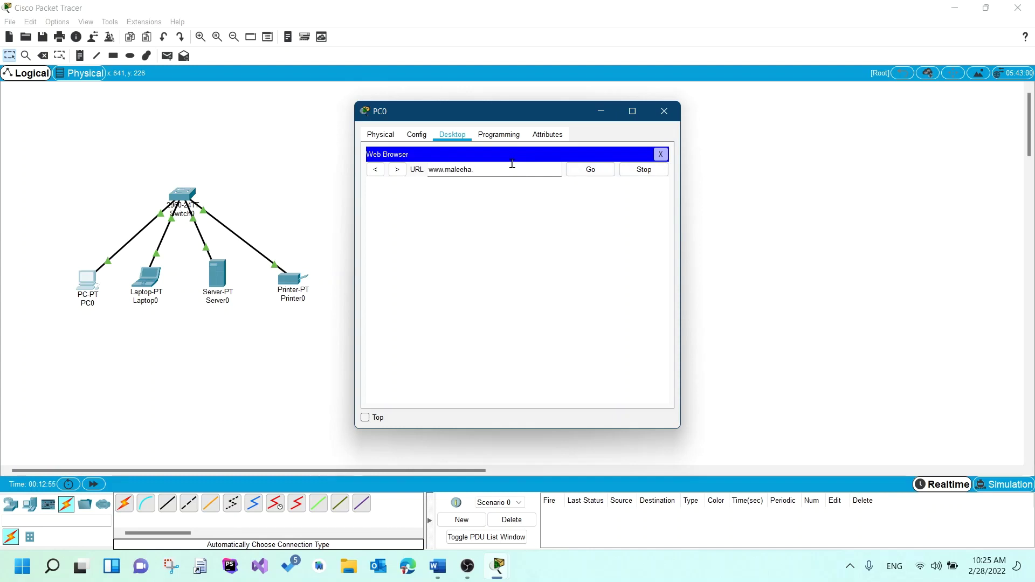
{"action": "type", "text": "com"}
{"action": "left_click", "coordinate": [593, 173]}
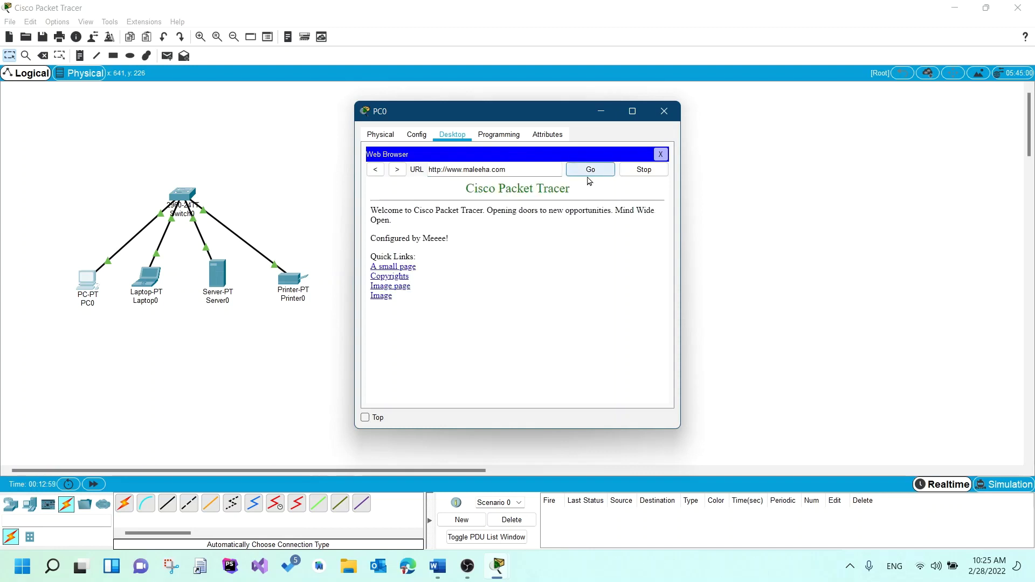
{"action": "left_click_drag", "start_coordinate": [466, 190], "coordinate": [577, 192]}
{"action": "left_click_drag", "start_coordinate": [462, 237], "coordinate": [366, 239]}
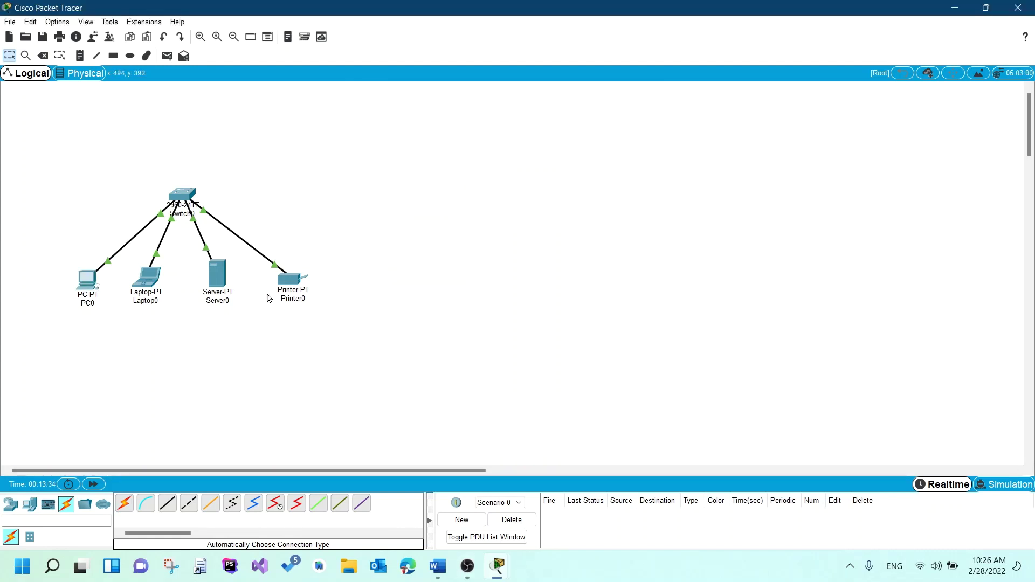
- Return to the network topology, ready to work on Server0
{"action": "mouse_move", "coordinate": [206, 279]}
- Open Server0's EMAIL service and enter maleeha.com as the mail domain name
{"action": "left_click", "coordinate": [214, 272]}
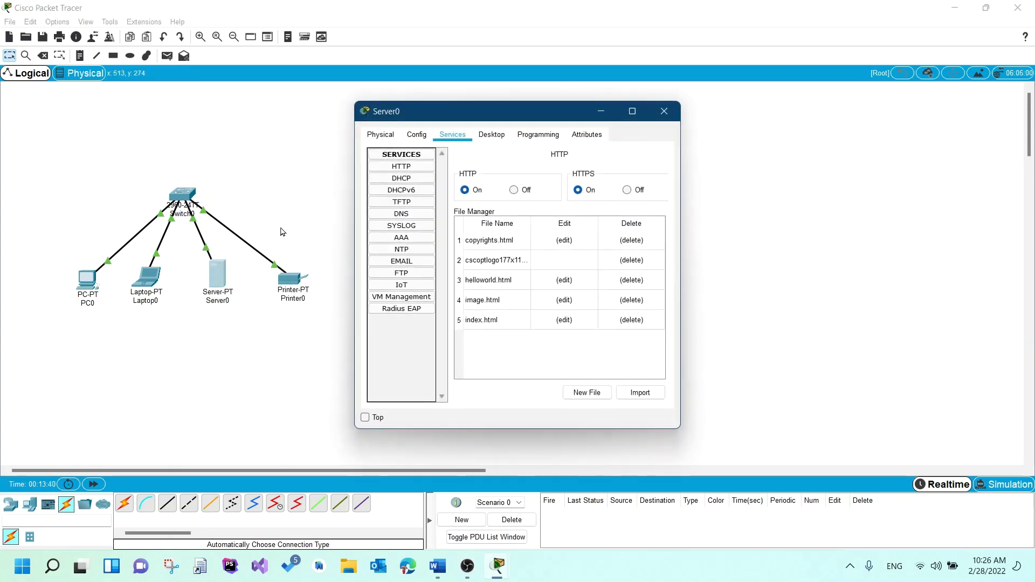
{"action": "left_click", "coordinate": [414, 262]}
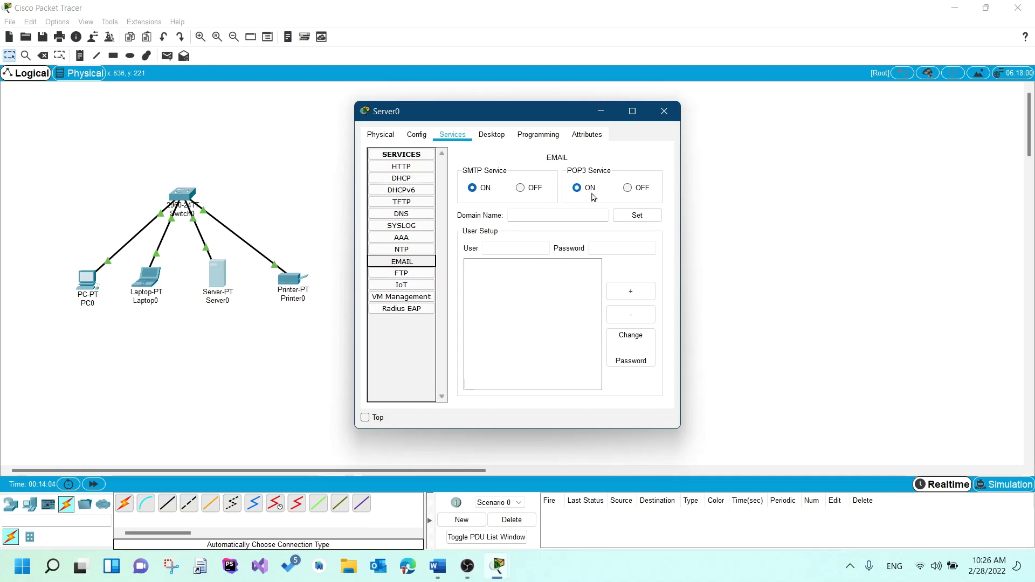
{"action": "left_click", "coordinate": [538, 212]}
{"action": "type", "text": "maleehas"}
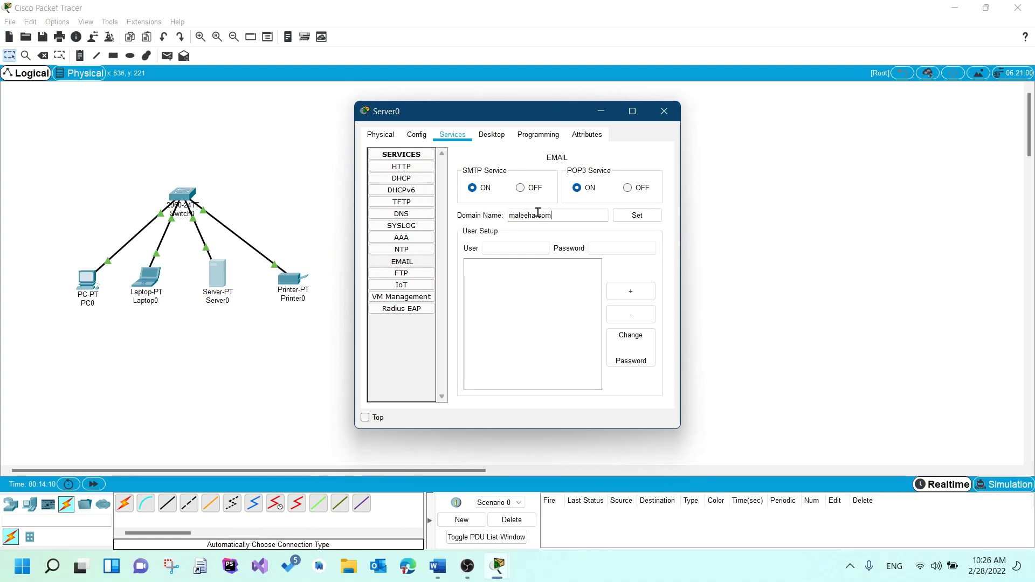
{"action": "type", "text": "om"}
{"action": "left_click", "coordinate": [511, 215]}
{"action": "type", "text": "www."}
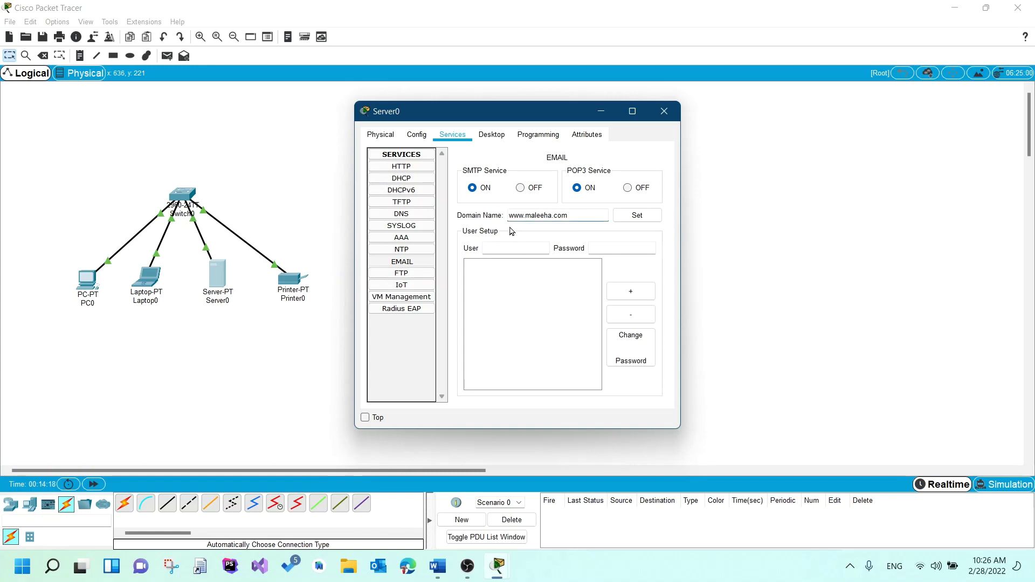
{"action": "double_click", "coordinate": [511, 217]}
{"action": "left_click", "coordinate": [524, 216]}
{"action": "key", "text": "BackSpace"}
{"action": "key", "text": "BackSpace"}
{"action": "key", "text": "BackSpace"}
{"action": "key", "text": "BackSpace"}
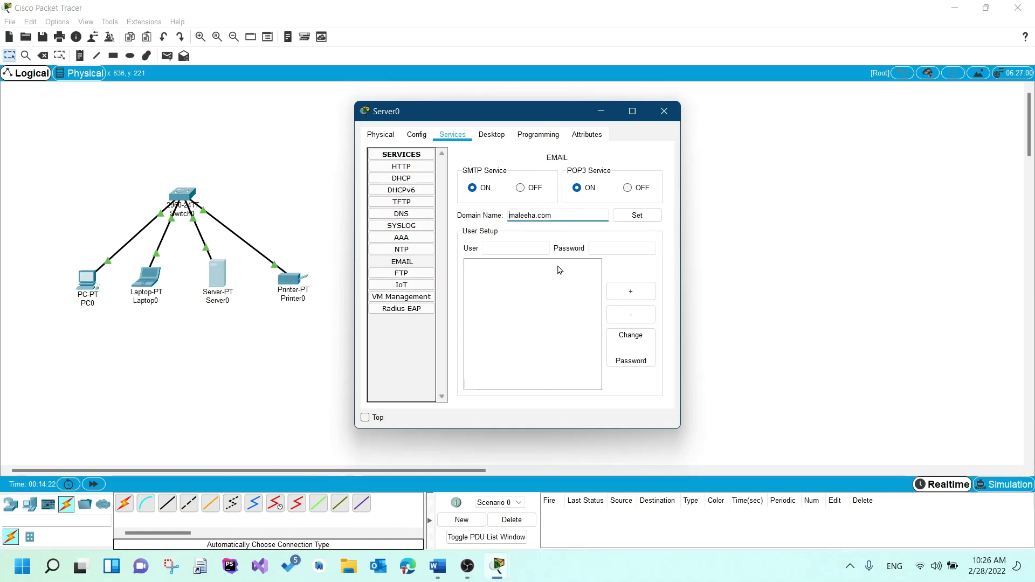
- Apply the mail domain and create the 'sender' email user account with its password
{"action": "left_click", "coordinate": [643, 218]}
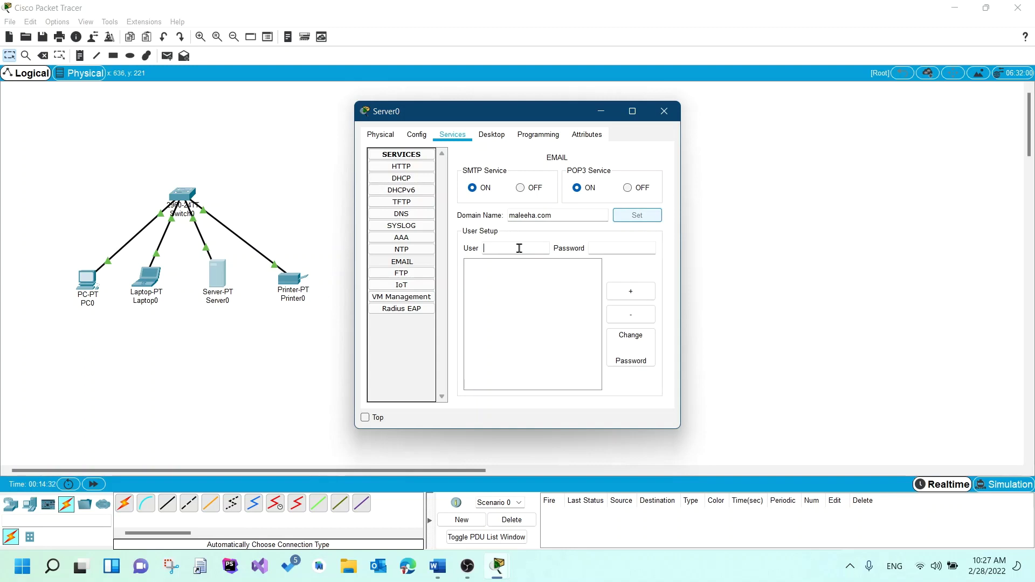
{"action": "type", "text": "test"}
{"action": "key", "text": "Tab"}
{"action": "type", "text": "test"}
{"action": "left_click", "coordinate": [519, 248]}
{"action": "key", "text": "BackSpace"}
{"action": "key", "text": "BackSpace"}
{"action": "key", "text": "BackSpace"}
{"action": "type", "text": "sender"}
{"action": "double_click", "coordinate": [618, 248]}
{"action": "type", "text": "sender"}
{"action": "left_click", "coordinate": [639, 291]}
- Add a second email user account named 'receiver' with its password
{"action": "left_click", "coordinate": [531, 246]}
{"action": "type", "text": "receiver"}
{"action": "double_click", "coordinate": [531, 246]}
{"action": "key", "text": "ctrl+c"}
{"action": "left_click", "coordinate": [592, 247]}
{"action": "key", "text": "ctrl+v"}
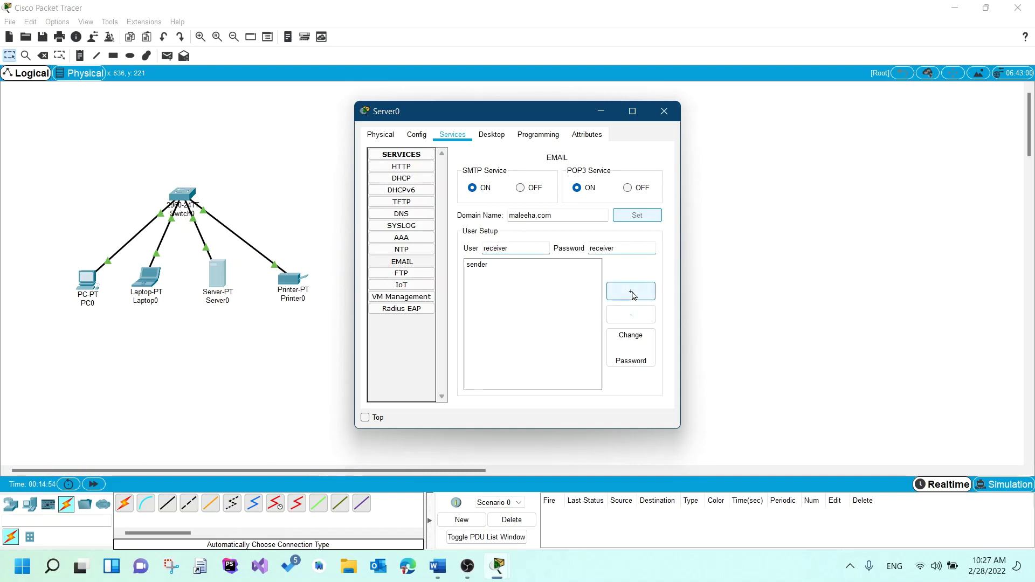
{"action": "left_click", "coordinate": [632, 292]}
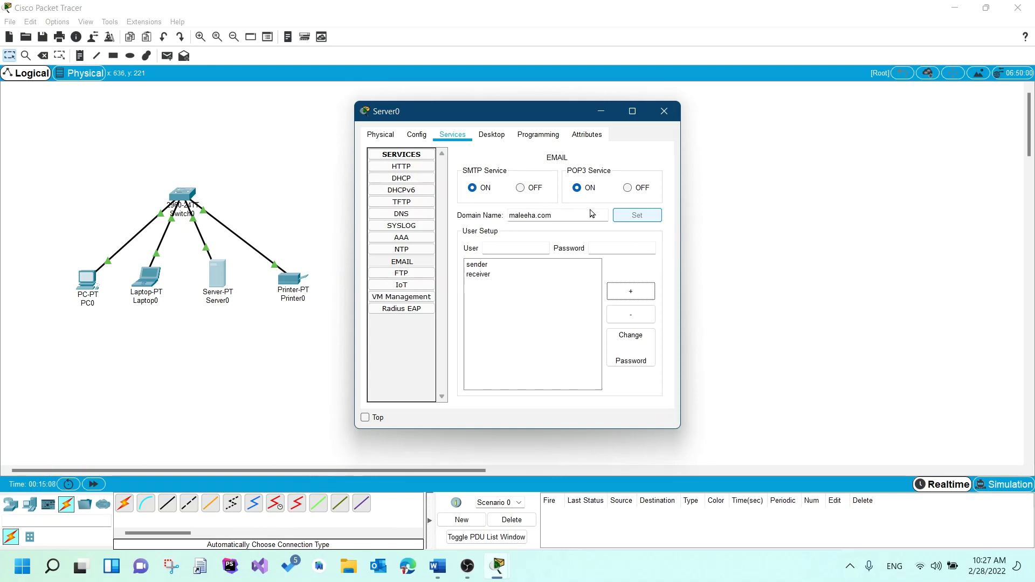
{"action": "left_click", "coordinate": [501, 277]}
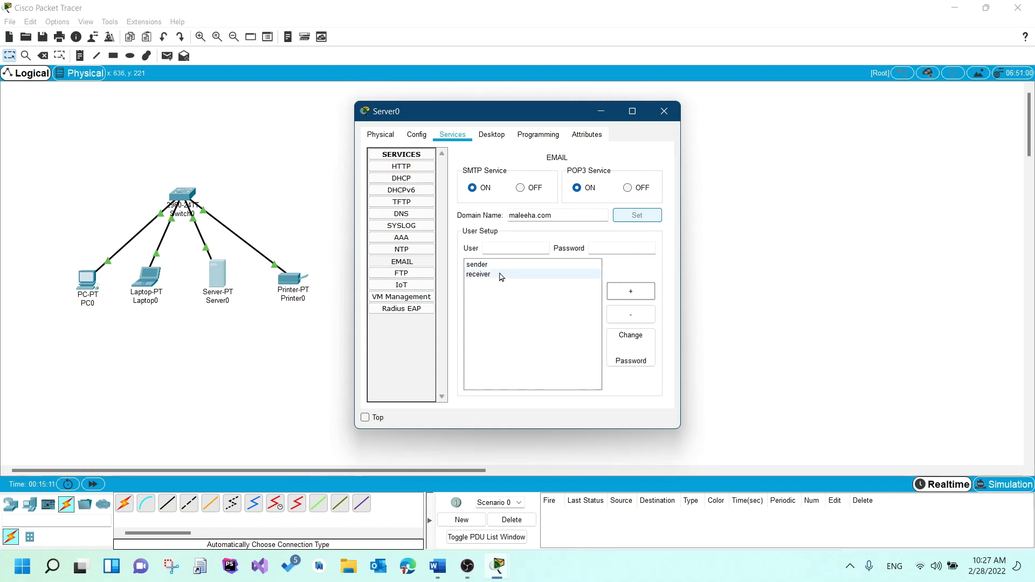
- Close Server0 and open the Email application on PC0's desktop
{"action": "left_click", "coordinate": [671, 114]}
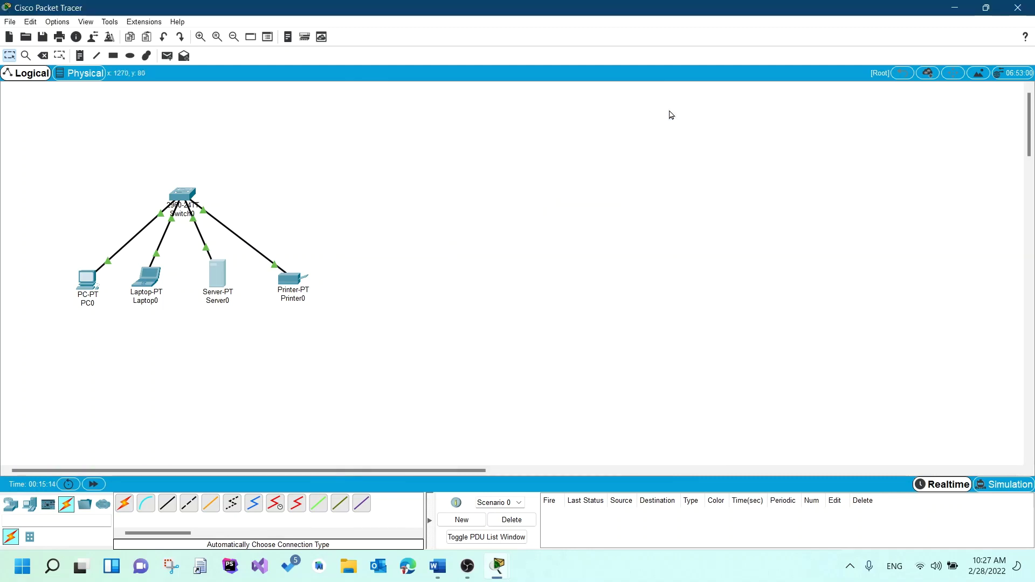
{"action": "left_click", "coordinate": [96, 278]}
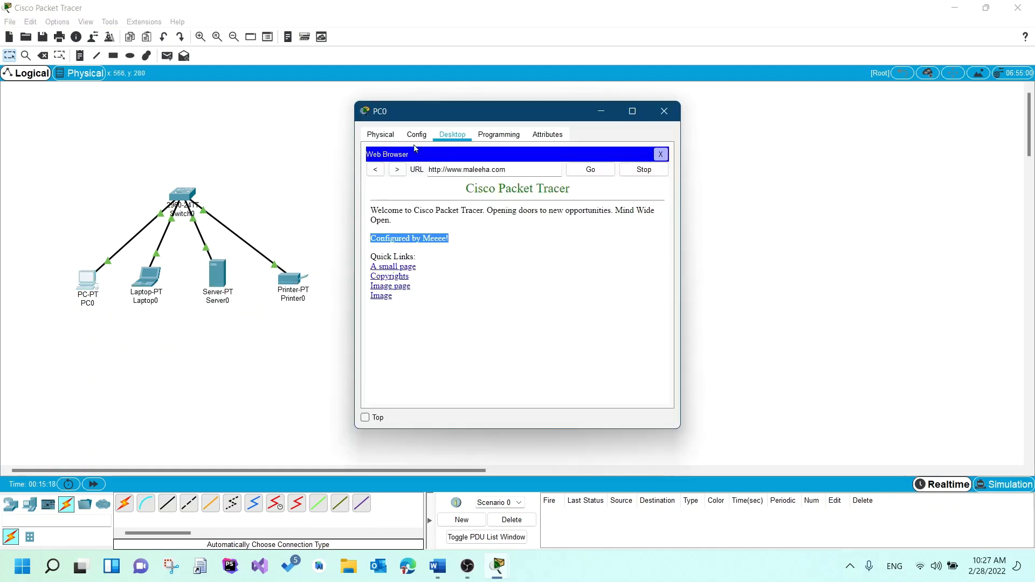
{"action": "left_click", "coordinate": [660, 154]}
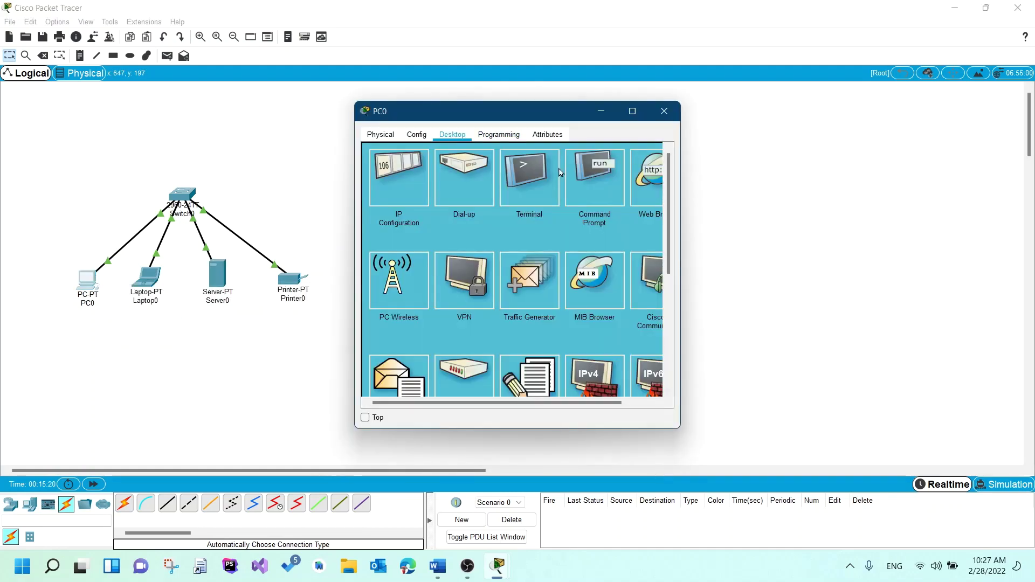
{"action": "scroll", "coordinate": [396, 289], "scroll_direction": "down", "scroll_amount": 3}
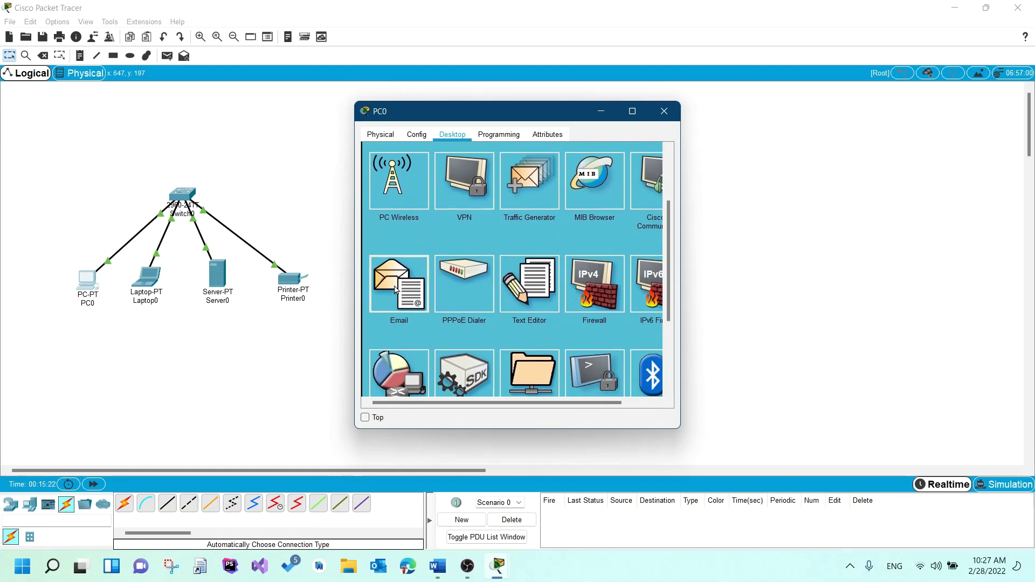
{"action": "left_click", "coordinate": [395, 290]}
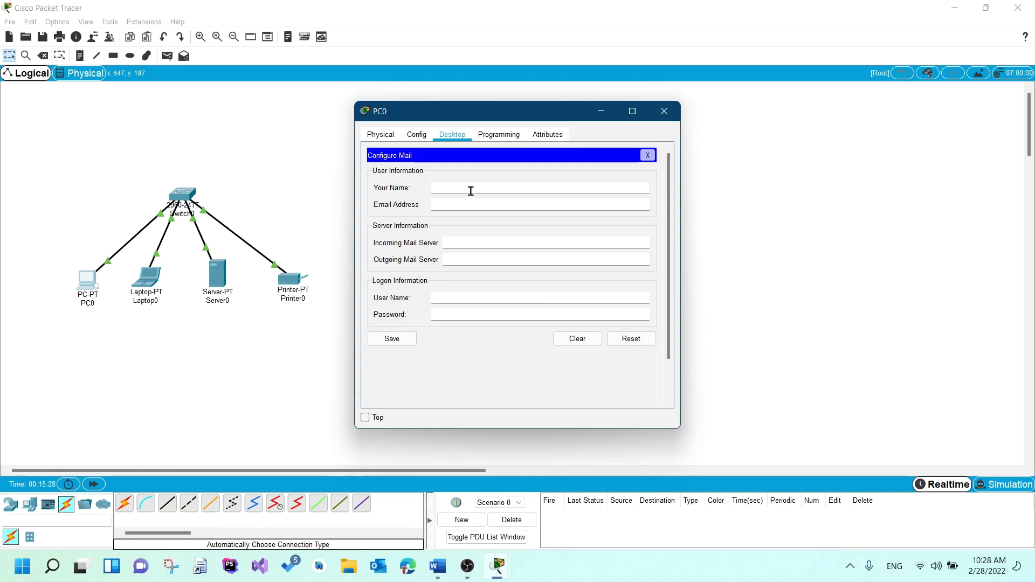
- Enter the sender's display name, e-mail address, and 192.168.1.3 as incoming and outgoing server
{"action": "type", "text": "Se"}
{"action": "key", "text": "BackSpace"}
{"action": "key", "text": "BackSpace"}
{"action": "type", "text": "Sender Use"}
{"action": "left_click", "coordinate": [466, 199]}
{"action": "left_click", "coordinate": [466, 198]}
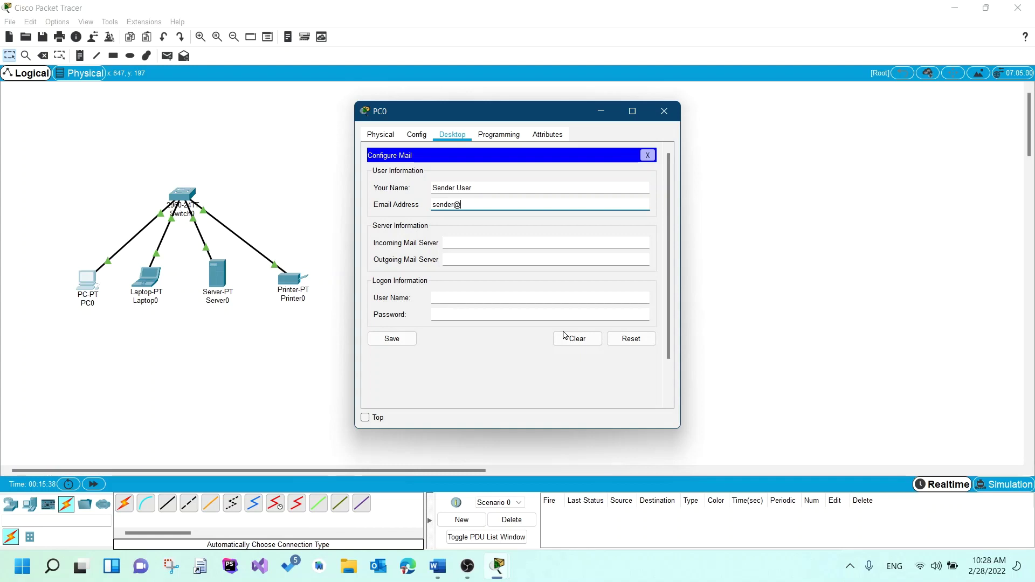
{"action": "left_click", "coordinate": [515, 246]}
{"action": "type", "text": "192.1"}
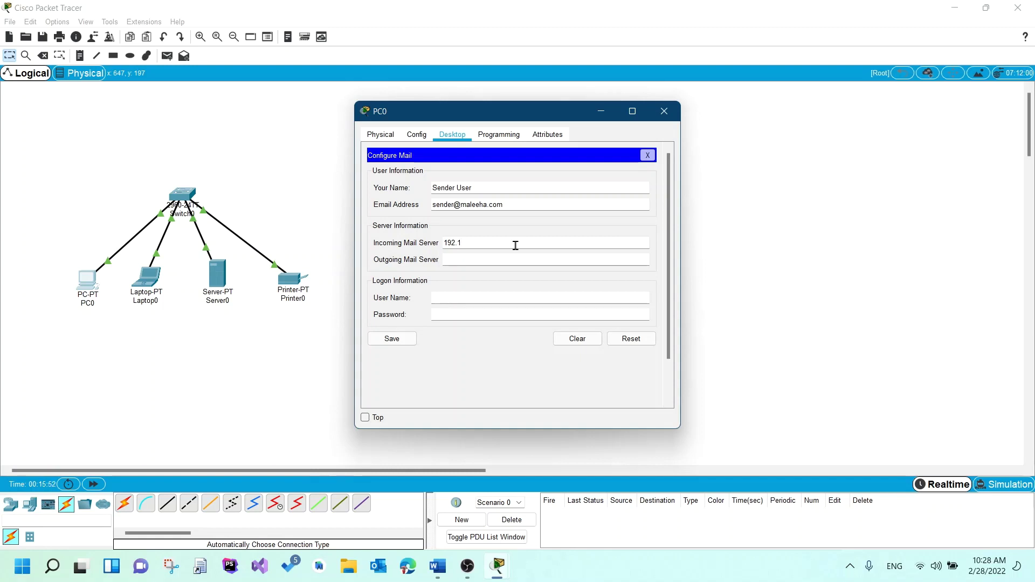
{"action": "type", "text": "68.1.3"}
{"action": "key", "text": "ctrl+a"}
{"action": "key", "text": "ctrl+c"}
{"action": "left_click", "coordinate": [510, 249]}
{"action": "left_click", "coordinate": [503, 255]}
{"action": "key", "text": "ctrl+v"}
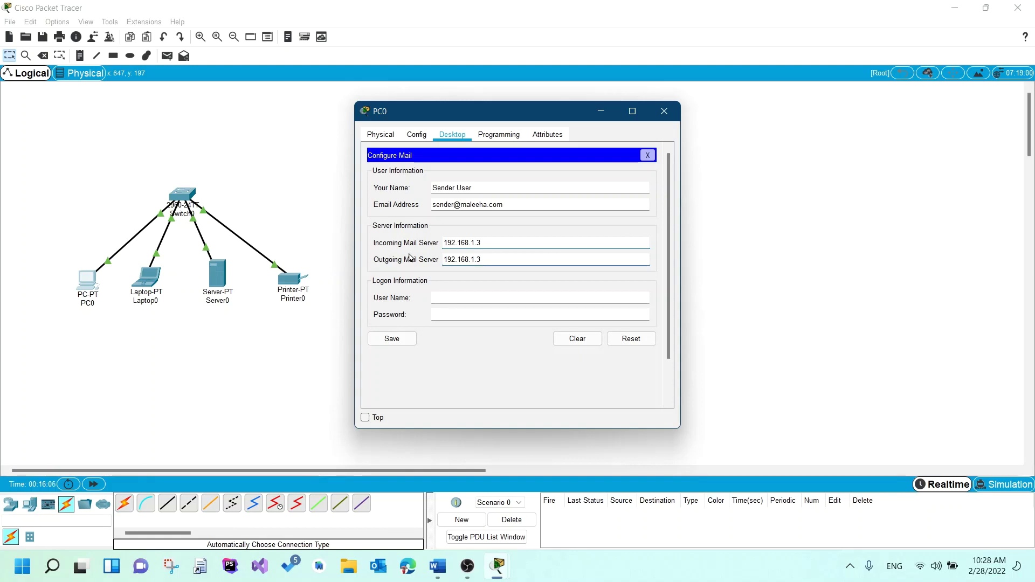
- Enter logon user name sender with its password and save PC0's mail settings
{"action": "left_click", "coordinate": [459, 297]}
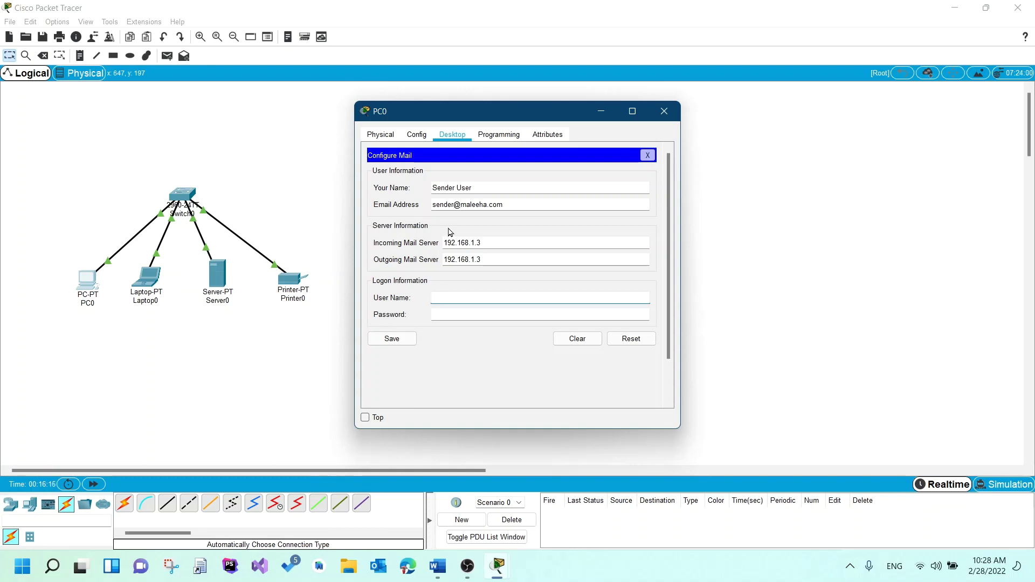
{"action": "type", "text": "sender"}
{"action": "key", "text": "Tab"}
{"action": "type", "text": "123"}
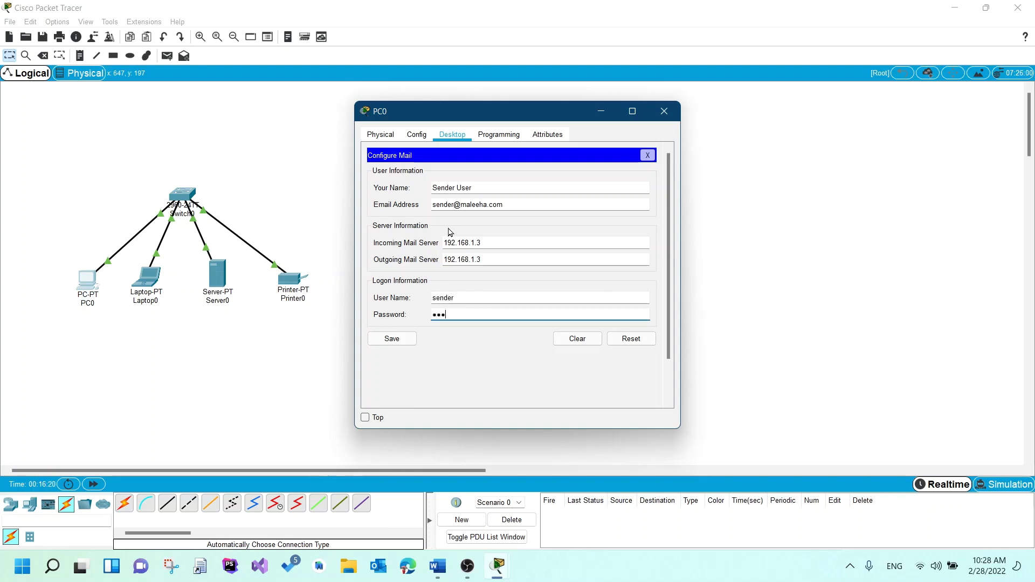
{"action": "key", "text": "BackSpace"}
{"action": "key", "text": "BackSpace"}
{"action": "type", "text": "23"}
{"action": "key", "text": "BackSpace"}
{"action": "key", "text": "BackSpace"}
{"action": "key", "text": "BackSpace"}
{"action": "type", "text": "123456"}
{"action": "left_click", "coordinate": [395, 340]}
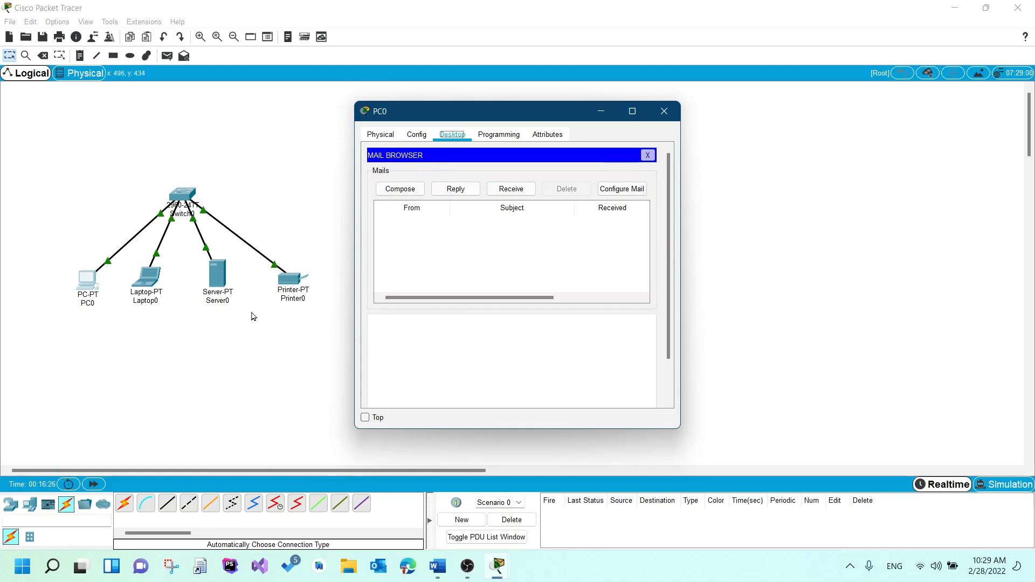
- Open the Email application on Laptop0's desktop
{"action": "left_click", "coordinate": [148, 281]}
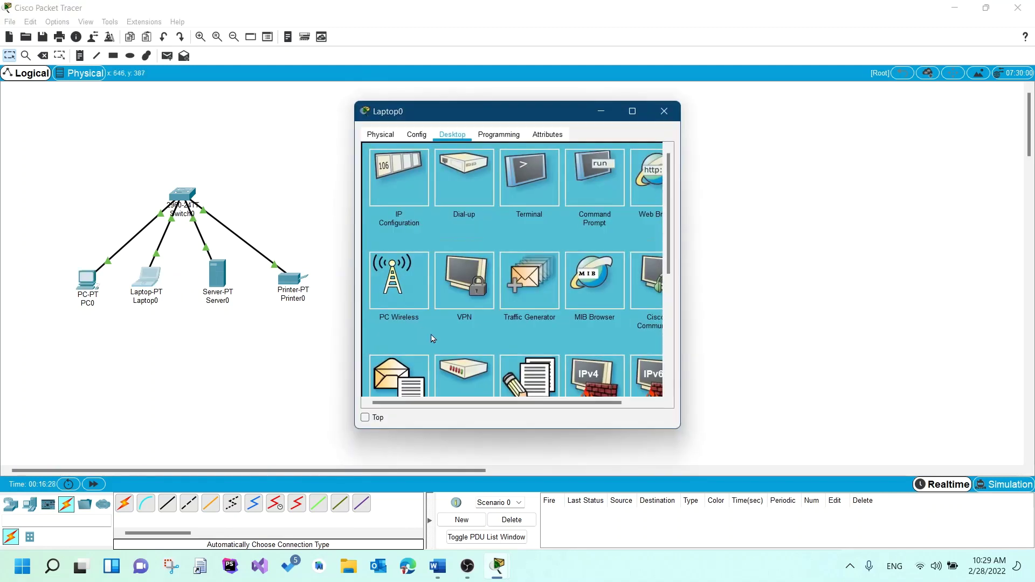
{"action": "scroll", "coordinate": [431, 339], "scroll_direction": "down", "scroll_amount": 1}
{"action": "scroll", "coordinate": [431, 338], "scroll_direction": "down", "scroll_amount": 3}
{"action": "left_click", "coordinate": [411, 249]}
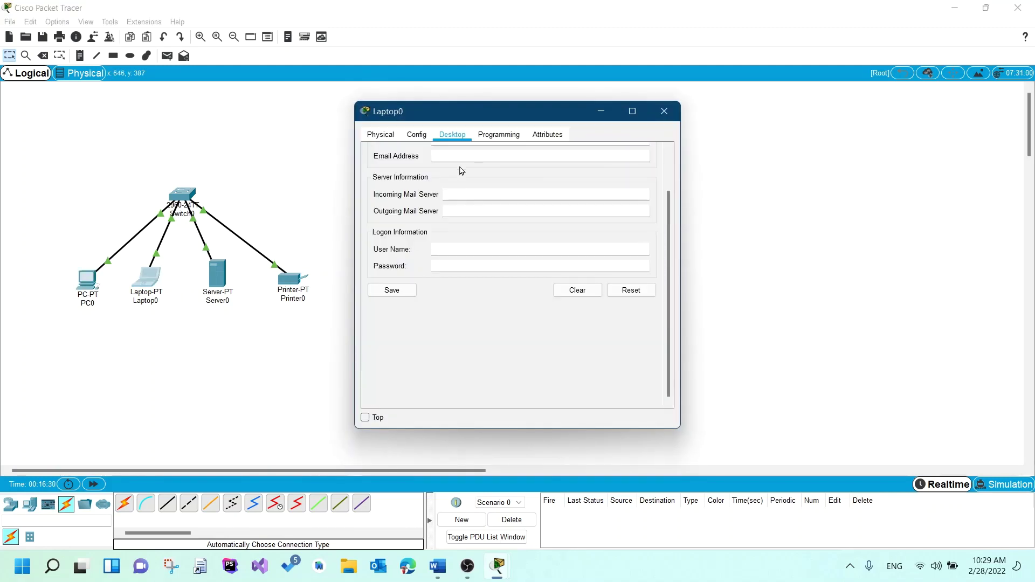
{"action": "scroll", "coordinate": [464, 169], "scroll_direction": "up", "scroll_amount": 2}
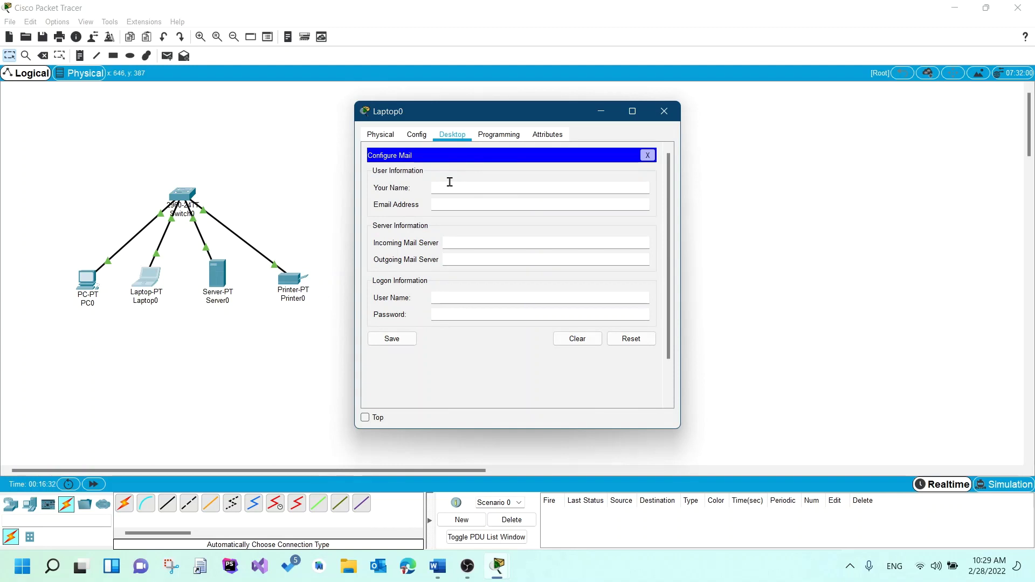
- Enter the receiver account's display name and e-mail address, with 192.168.1.3 as incoming and outgoing server
{"action": "left_click", "coordinate": [450, 186]}
{"action": "type", "text": "Receiver Account"}
{"action": "left_click", "coordinate": [529, 201]}
{"action": "type", "text": "com"}
{"action": "key", "text": "Tab"}
{"action": "type", "text": "192.168.1.3"}
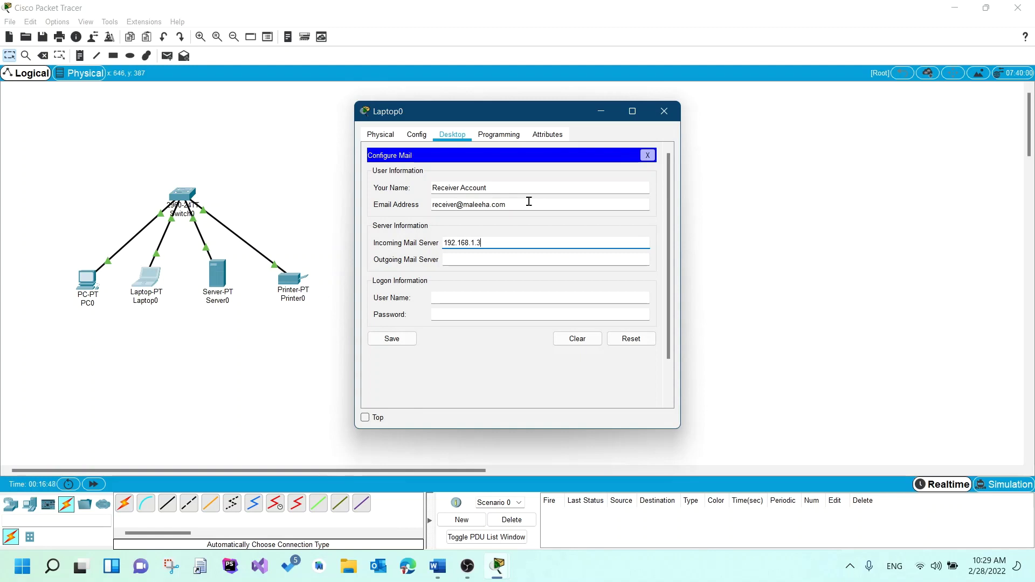
{"action": "key", "text": "ctrl+a"}
{"action": "key", "text": "ctrl+c"}
{"action": "key", "text": "Tab"}
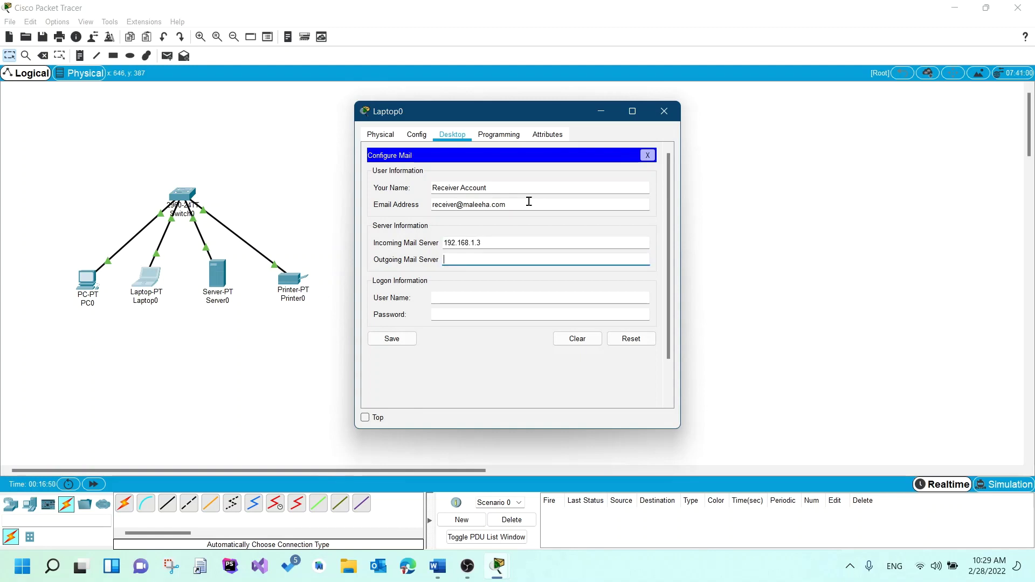
{"action": "key", "text": "ctrl+v"}
- Enter the receiver's logon user name and password, then save Laptop0's mail settings
{"action": "left_click", "coordinate": [473, 298]}
{"action": "type", "text": "rece"}
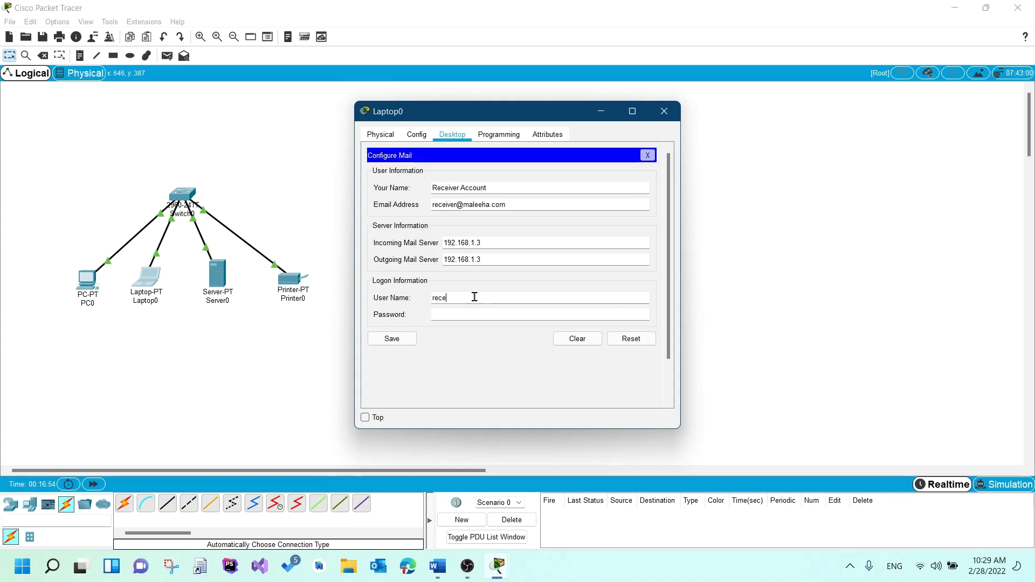
{"action": "type", "text": "iver"}
{"action": "key", "text": "Tab"}
{"action": "type", "text": "rec"}
{"action": "key", "text": "BackSpace"}
{"action": "key", "text": "BackSpace"}
{"action": "key", "text": "BackSpace"}
{"action": "type", "text": "12345678"}
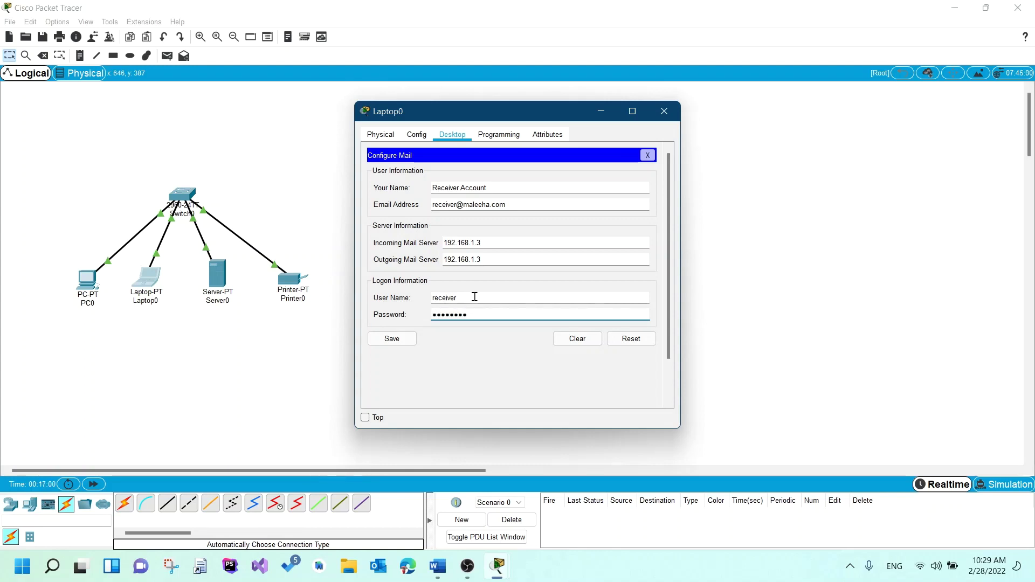
{"action": "left_click", "coordinate": [396, 337]}
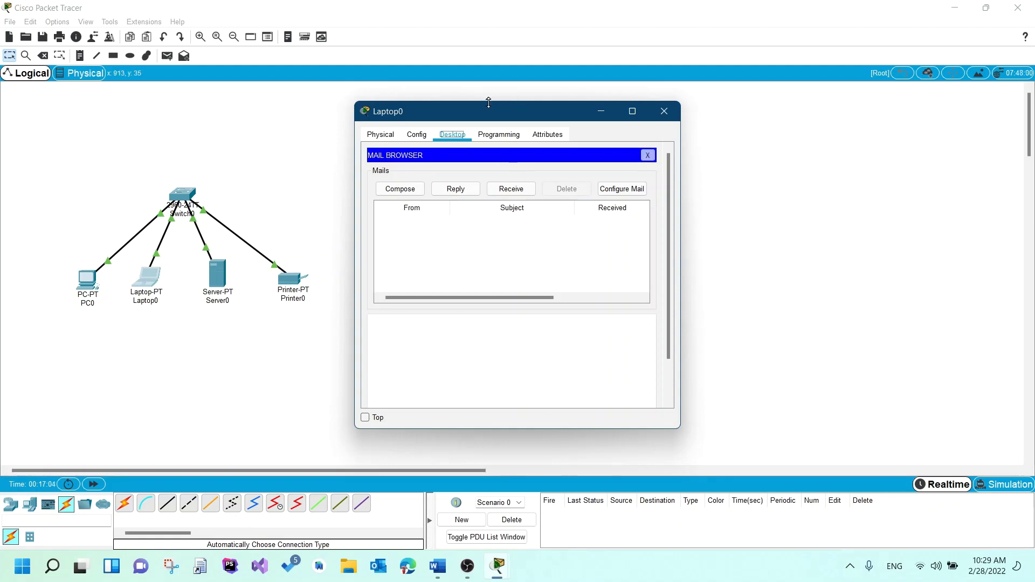
- Arrange the Laptop0 and PC0 windows side by side with PC0 in front
{"action": "left_click_drag", "start_coordinate": [486, 120], "coordinate": [612, 132]}
{"action": "mouse_move", "coordinate": [497, 565]}
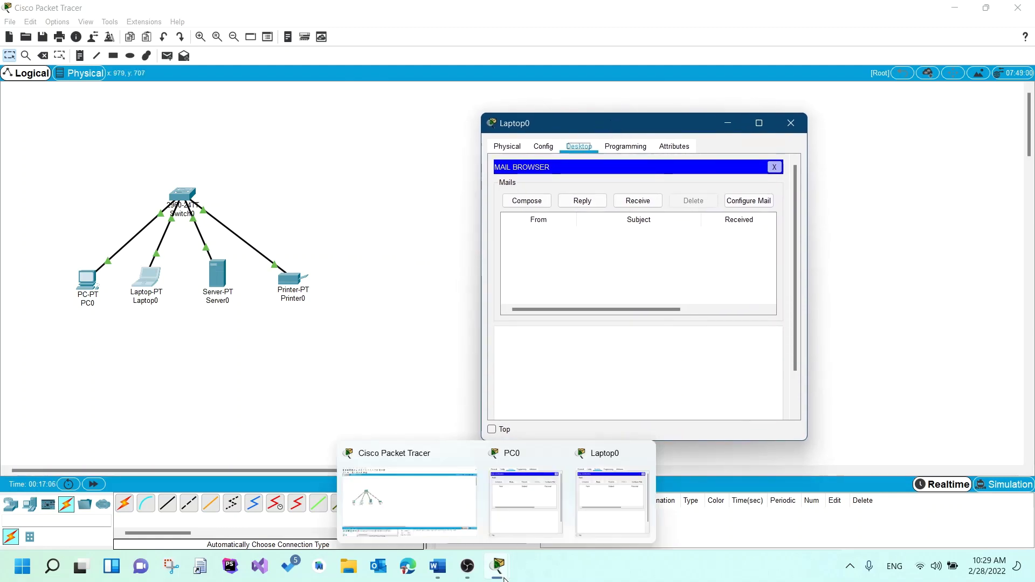
{"action": "left_click", "coordinate": [531, 538]}
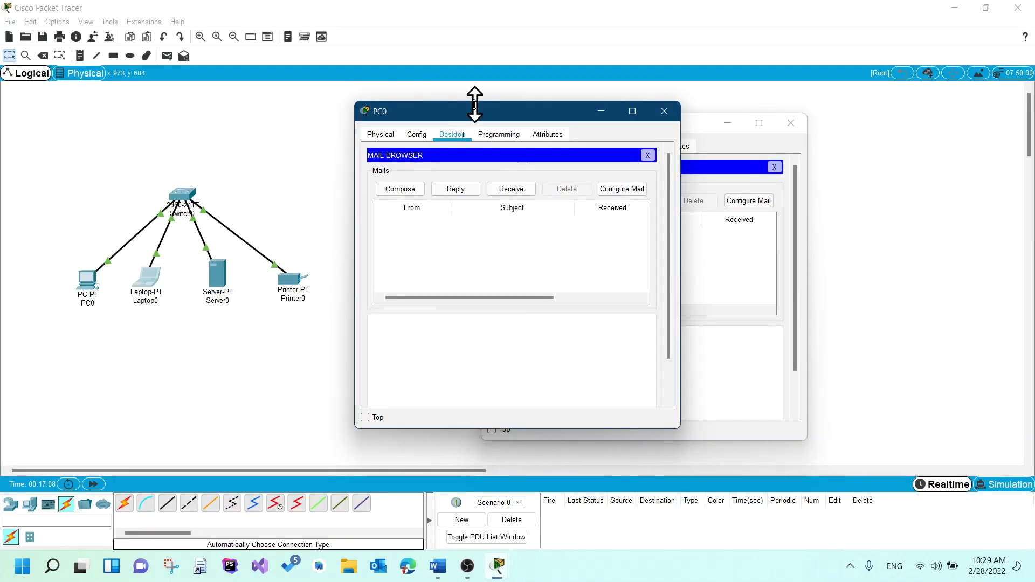
{"action": "left_click_drag", "start_coordinate": [474, 103], "coordinate": [210, 140]}
- From PC0, send the receiver a mail titled 'Hello there!' with body 'testing SMTP'
{"action": "left_click", "coordinate": [184, 207]}
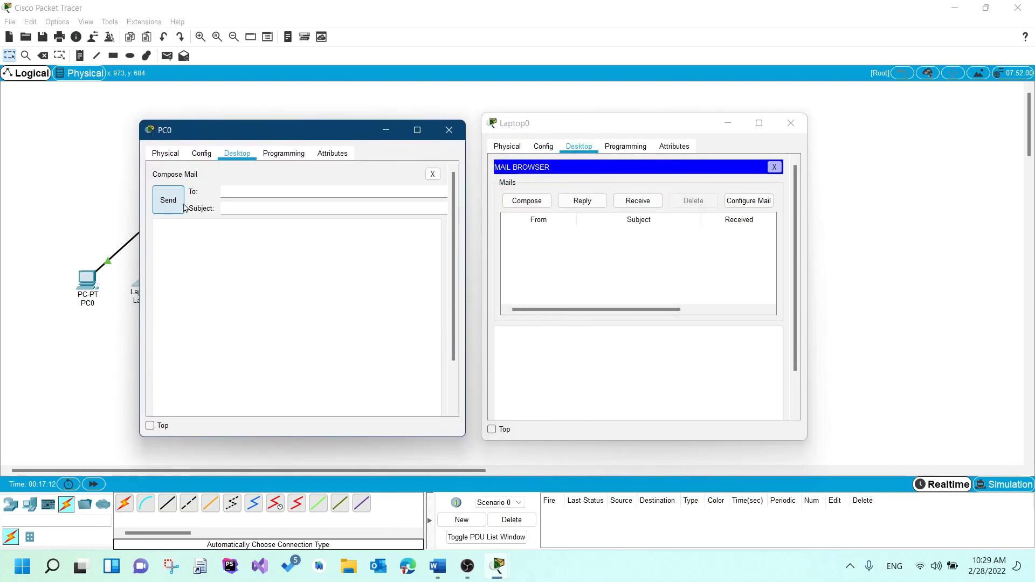
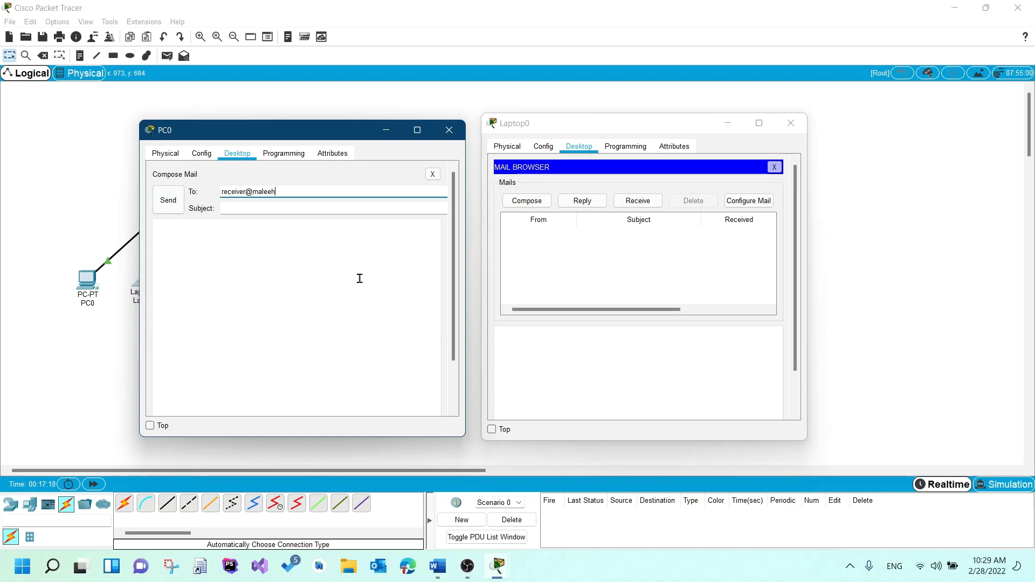
{"action": "key", "text": "Tab"}
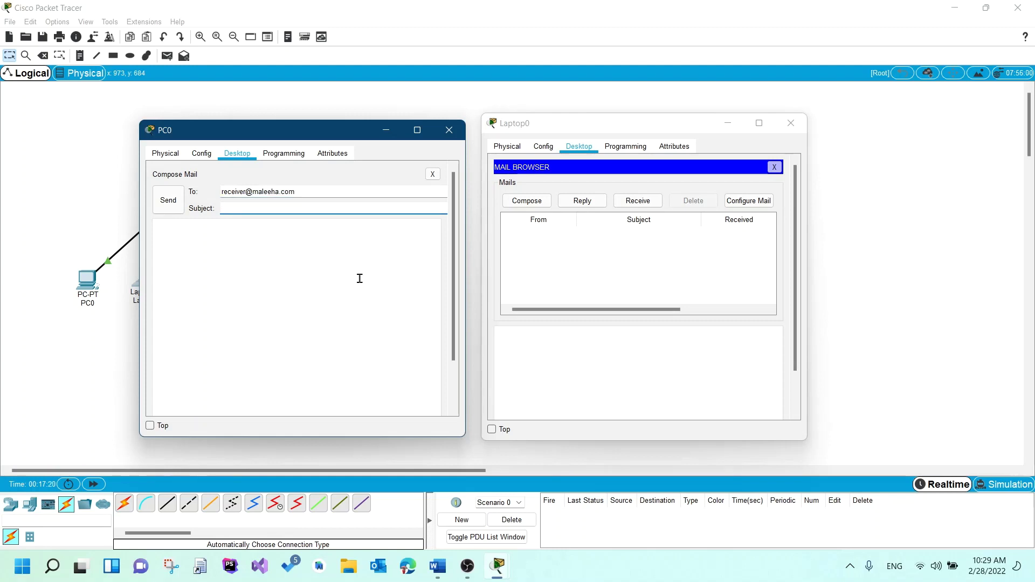
{"action": "type", "text": "Hello there!"}
{"action": "key", "text": "Tab"}
{"action": "type", "text": "testin"}
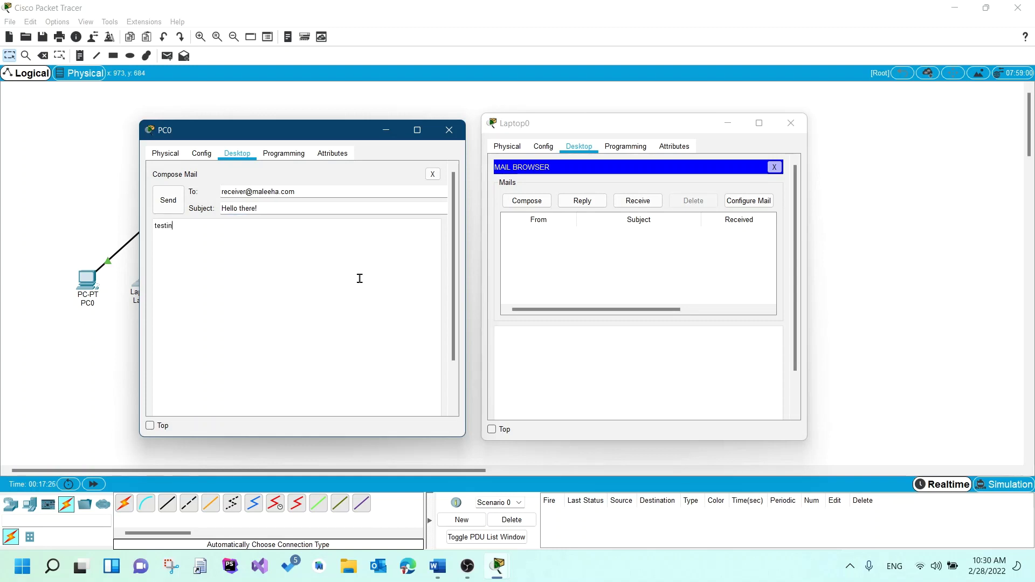
{"action": "type", "text": "g SMTP"}
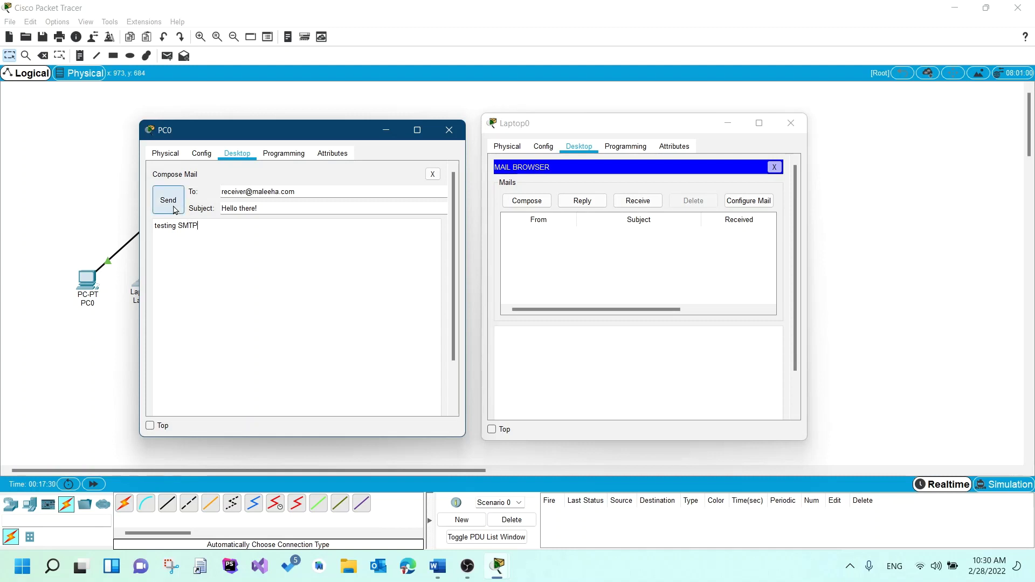
{"action": "left_click", "coordinate": [168, 201]}
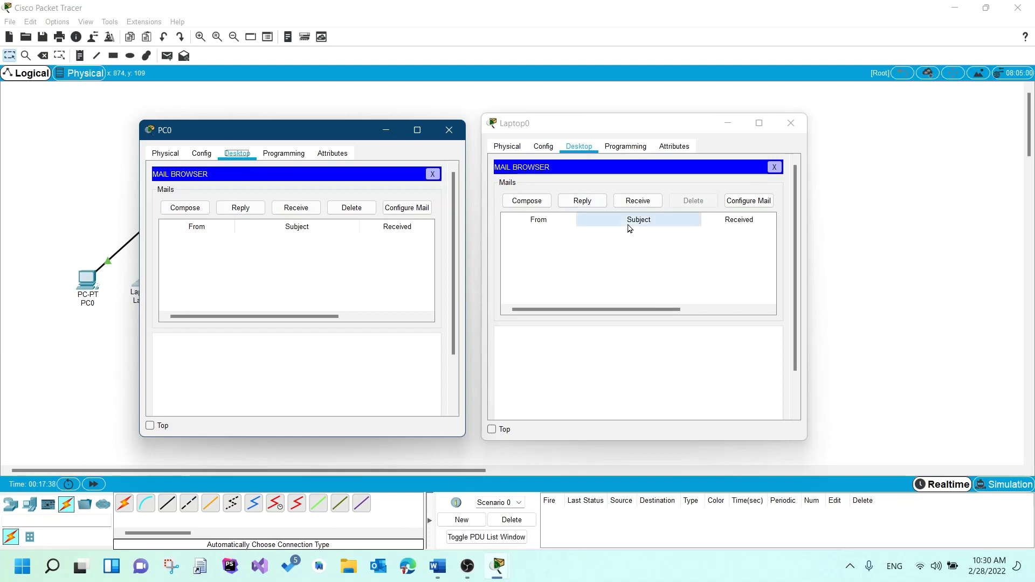
- Read 'Hello there!' on Laptop0 and write a reply to the sender titled 'testing' saying 'hey there!'
{"action": "left_click", "coordinate": [635, 204]}
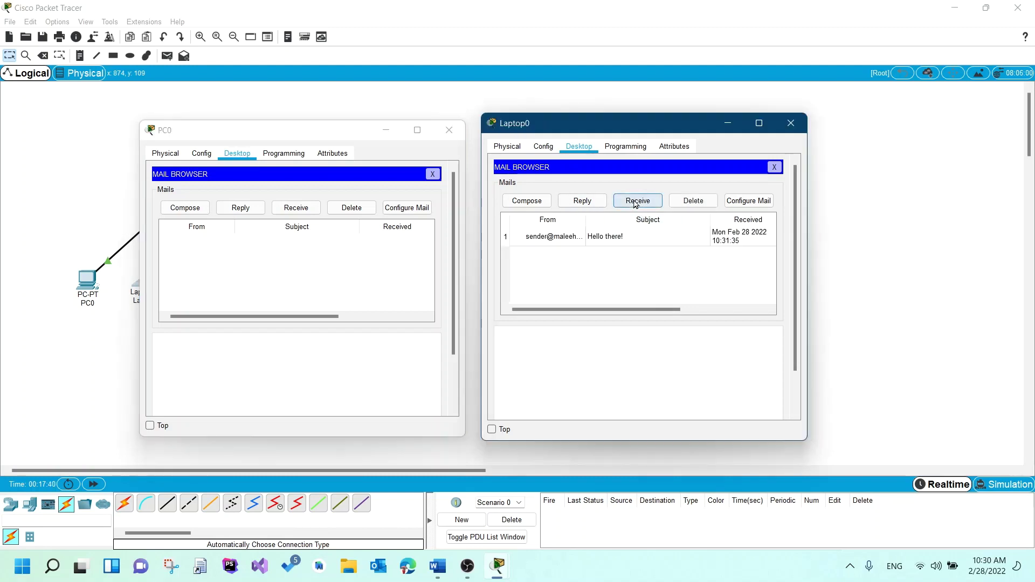
{"action": "left_click", "coordinate": [542, 242]}
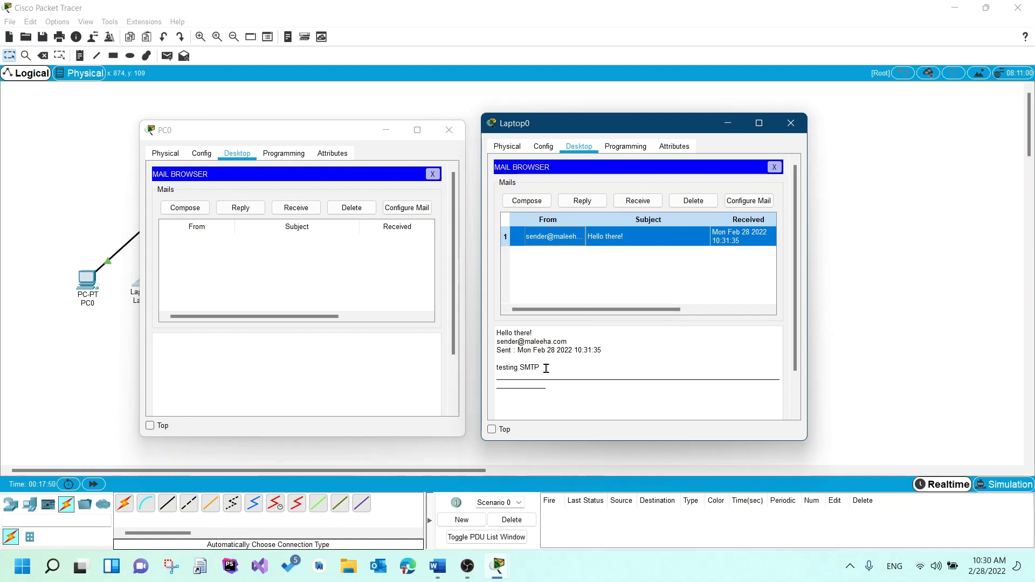
{"action": "left_click", "coordinate": [528, 201]}
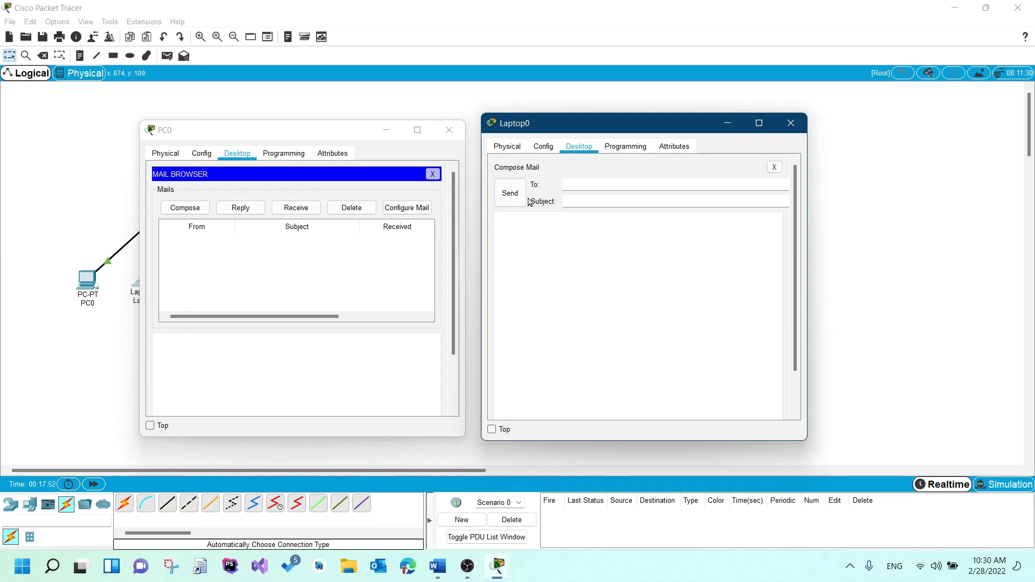
{"action": "left_click", "coordinate": [577, 186]}
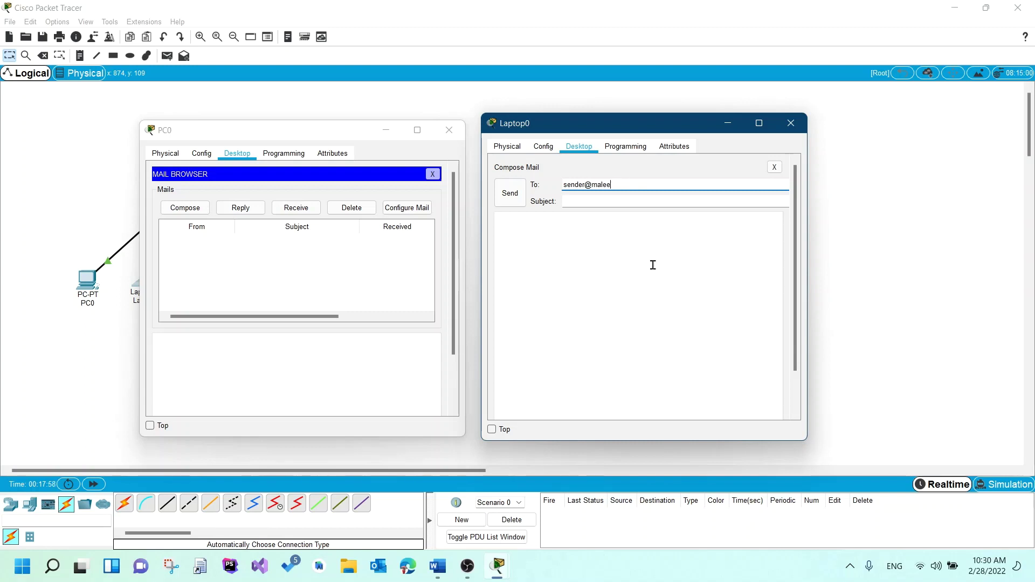
{"action": "key", "text": "Tab"}
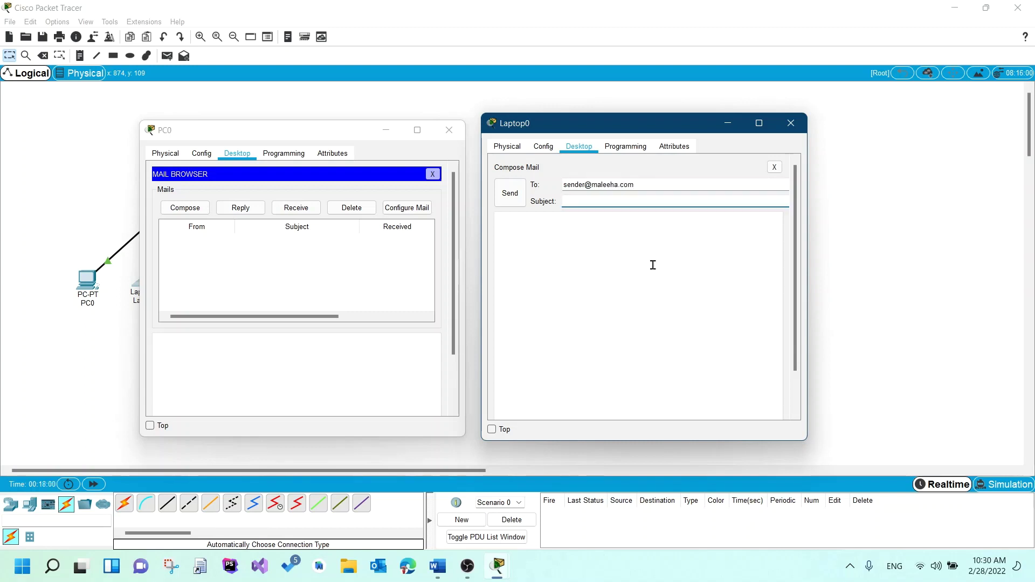
{"action": "type", "text": "sss"}
{"action": "key", "text": "BackSpace"}
{"action": "key", "text": "BackSpace"}
{"action": "key", "text": "BackSpace"}
{"action": "type", "text": "testing"}
{"action": "key", "text": "Tab"}
{"action": "type", "text": "hey there!"}
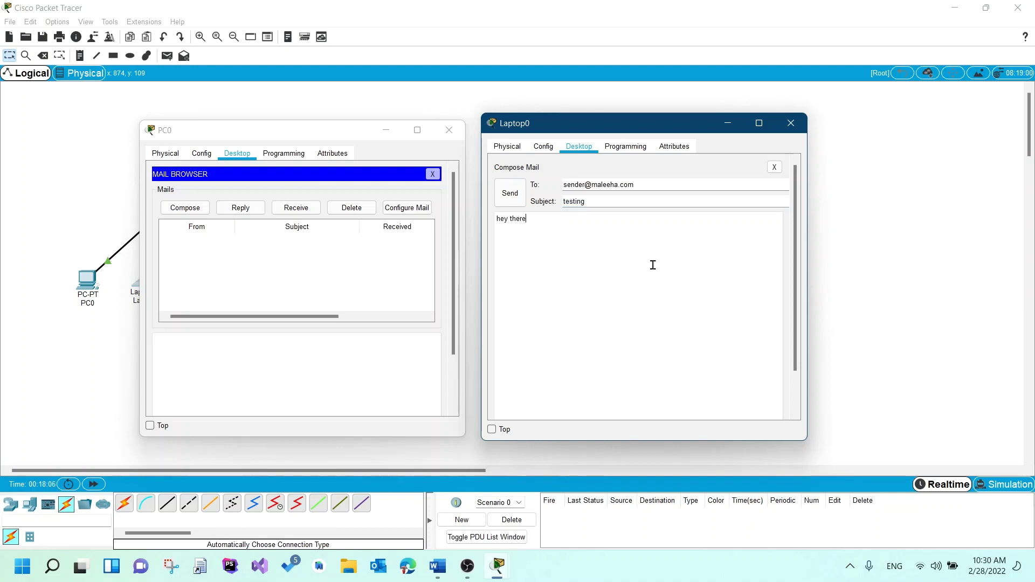
- Send the reply from Laptop0 and open the received 'testing' mail on PC0
{"action": "left_click", "coordinate": [511, 196]}
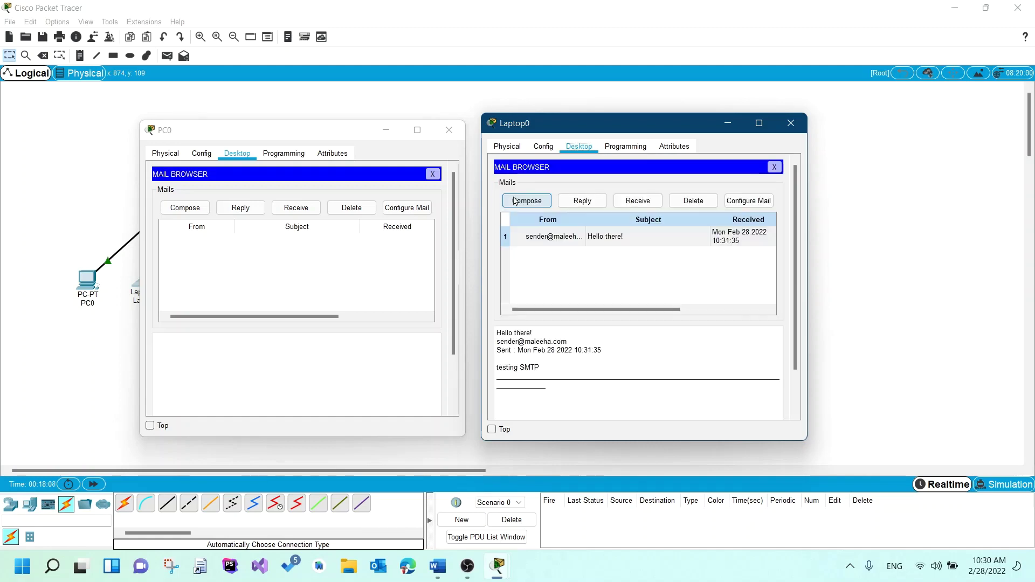
{"action": "left_click", "coordinate": [301, 210]}
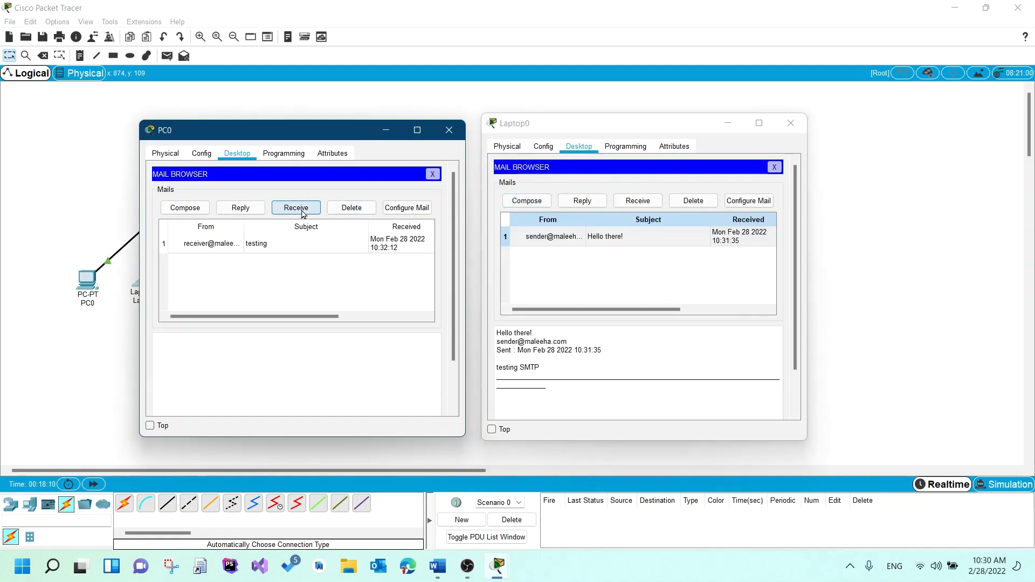
{"action": "left_click", "coordinate": [184, 245]}
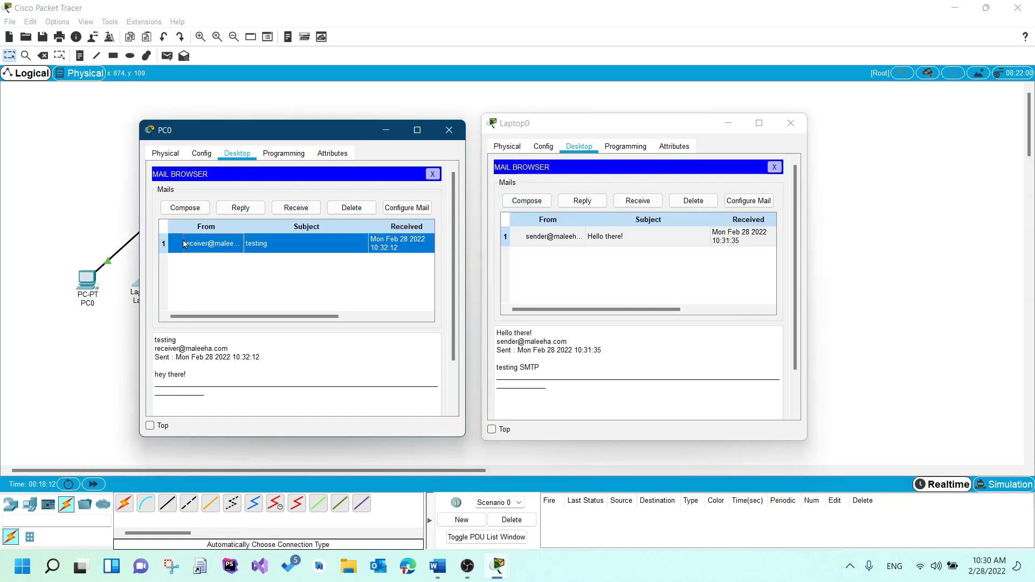